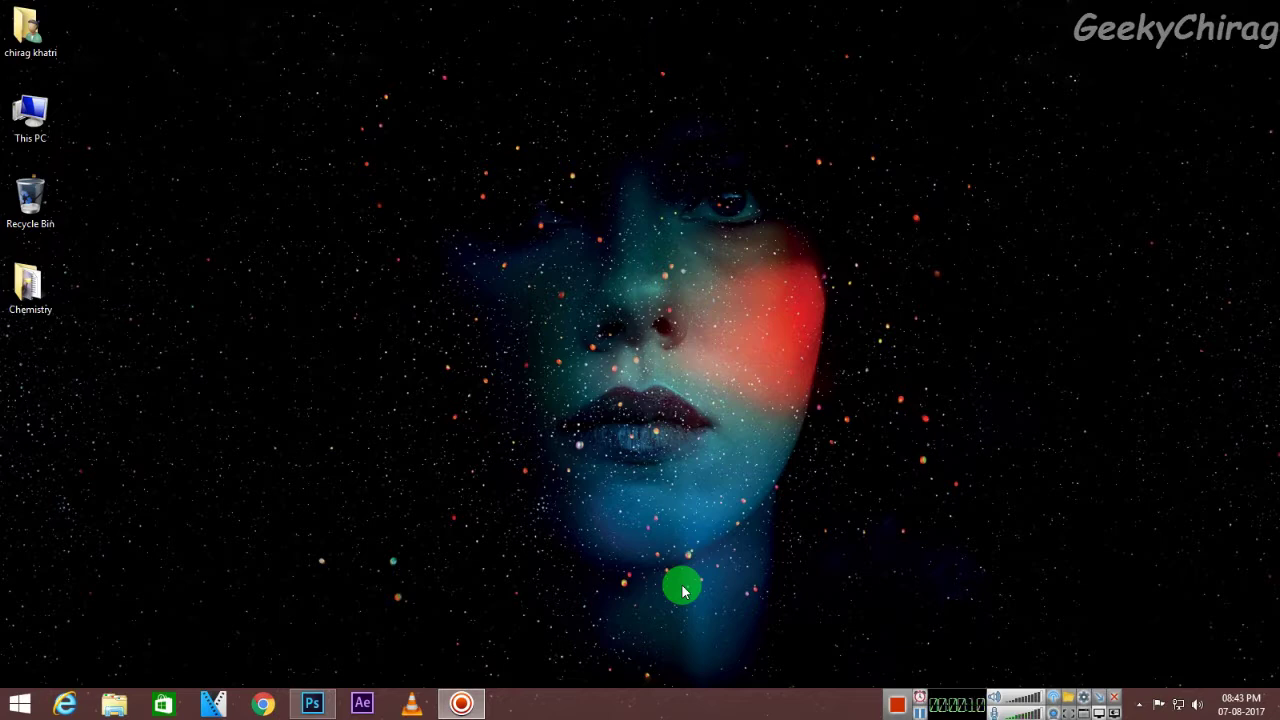
# Step: Bring the watermarked portrait into view, showing the man's face and the whole BLOODYDISGUSTING watermark
pyautogui.click(318, 700)
pyautogui.scroll(-2, 529, 586)
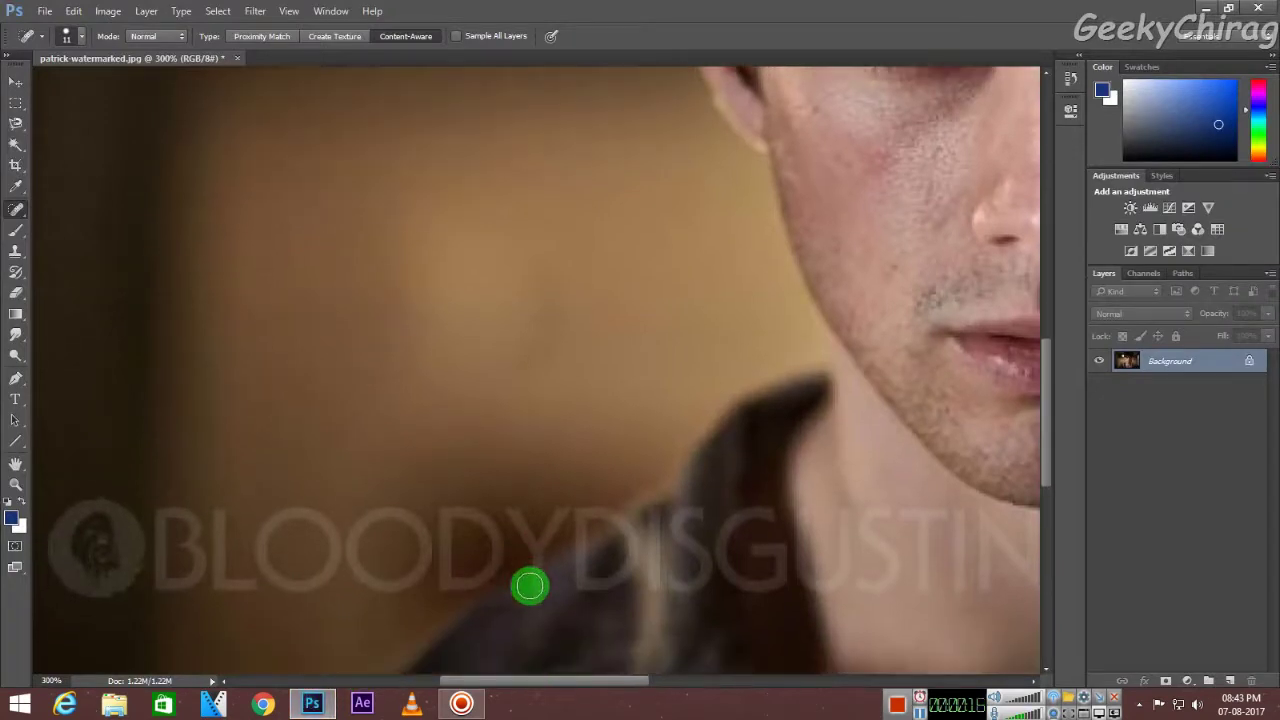
pyautogui.scroll(-1, 530, 588)
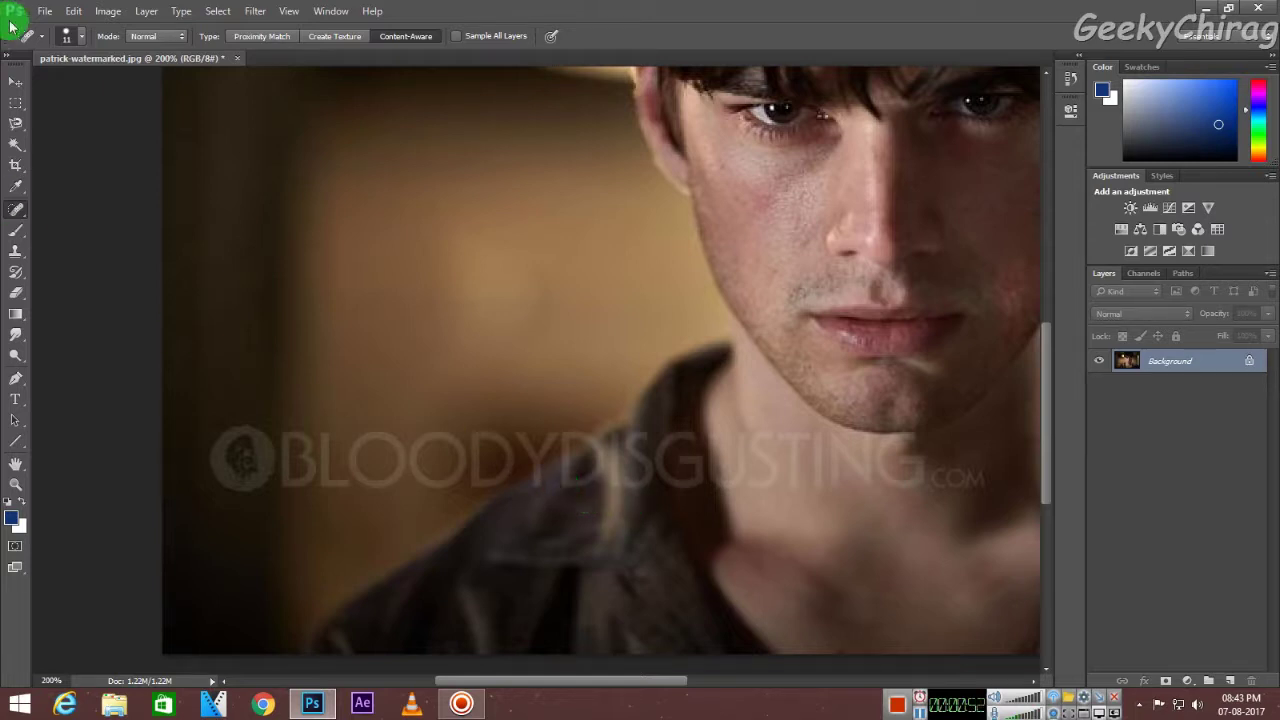
pyautogui.rightClick(22, 214)
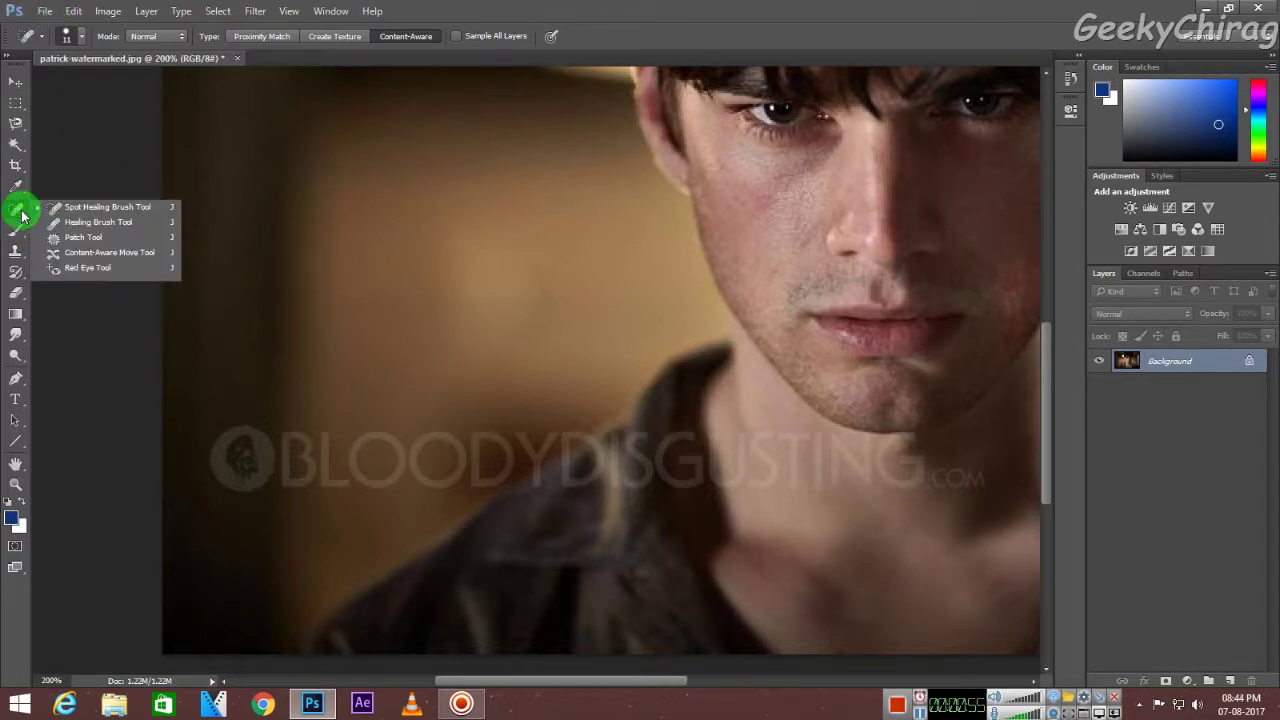
# Step: Use the Spot Healing Brush, zoomed in, to heal away the round watermark logo and nearby smudges
pyautogui.click(22, 214)
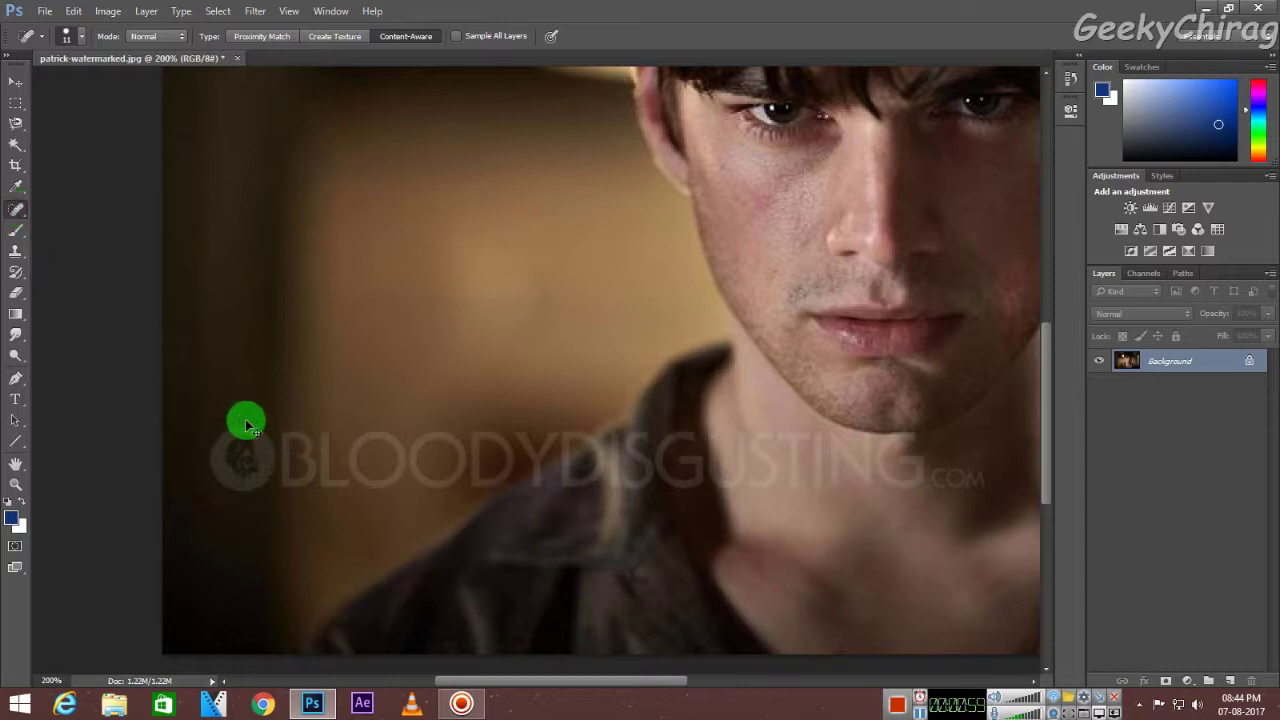
pyautogui.hotkey('ctrl', '+')
pyautogui.moveTo(486, 677)
pyautogui.mouseDown()
pyautogui.moveTo(395, 690)
pyautogui.moveTo(420, 686)
pyautogui.mouseUp()
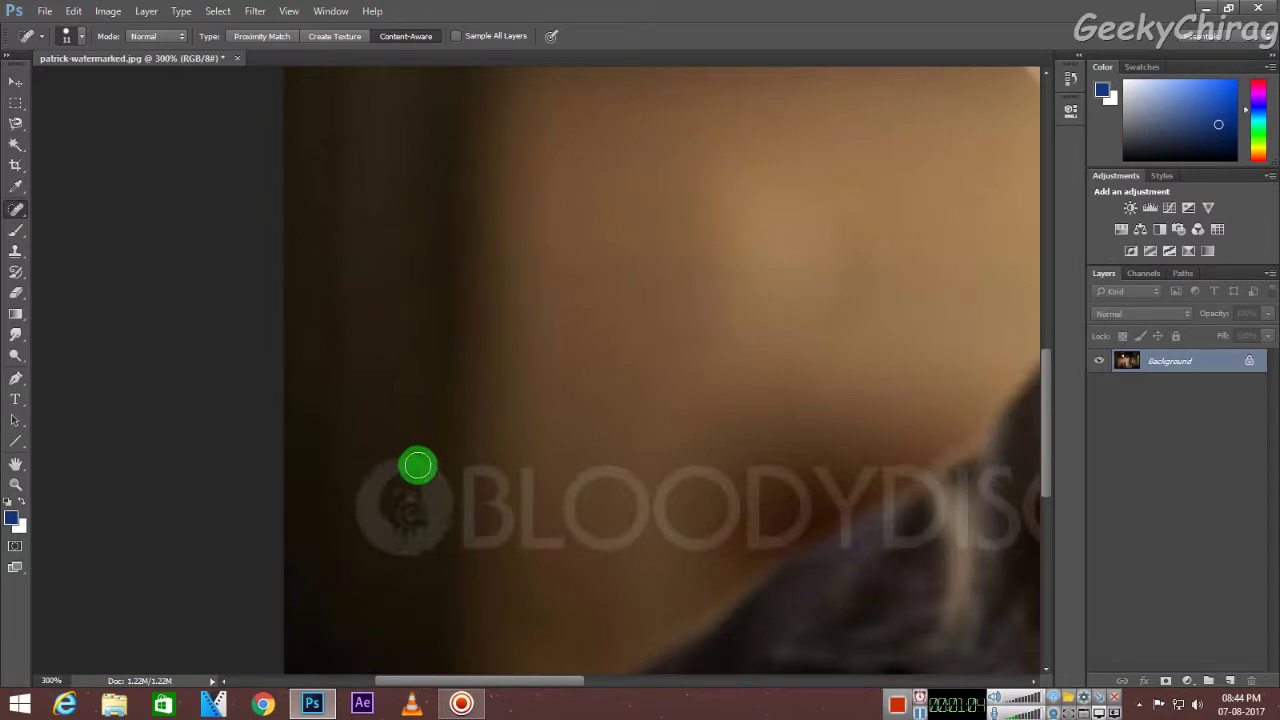
pyautogui.moveTo(400, 464)
pyautogui.mouseDown()
pyautogui.moveTo(428, 463)
pyautogui.moveTo(423, 543)
pyautogui.moveTo(363, 497)
pyautogui.moveTo(429, 531)
pyautogui.moveTo(446, 476)
pyautogui.moveTo(403, 529)
pyautogui.moveTo(383, 479)
pyautogui.mouseUp()
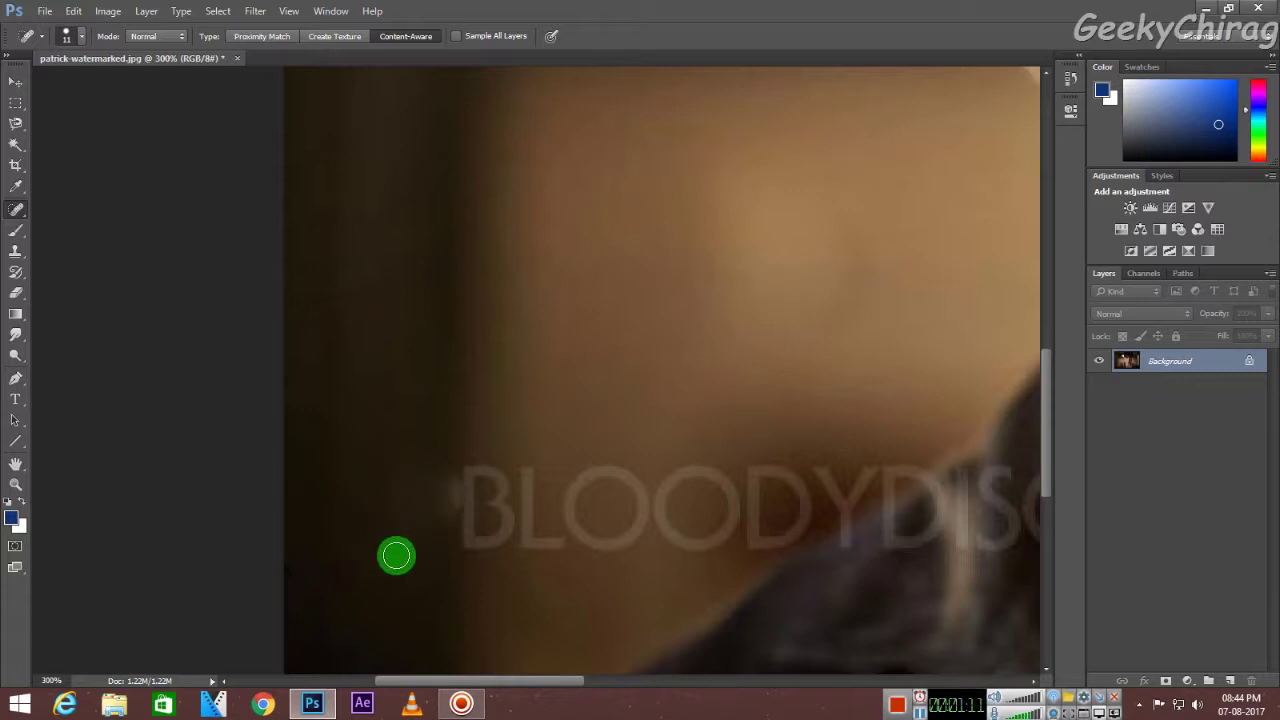
pyautogui.moveTo(363, 489); pyautogui.dragTo(396, 527)
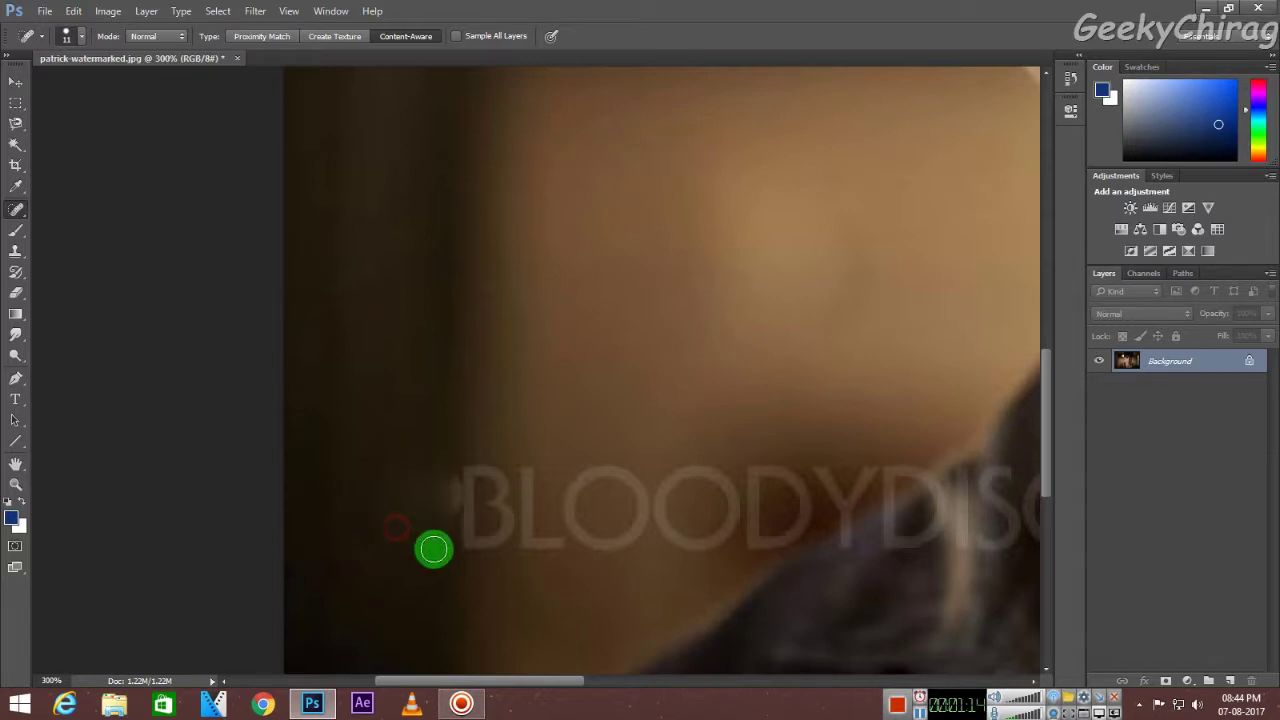
pyautogui.moveTo(434, 460); pyautogui.dragTo(447, 530)
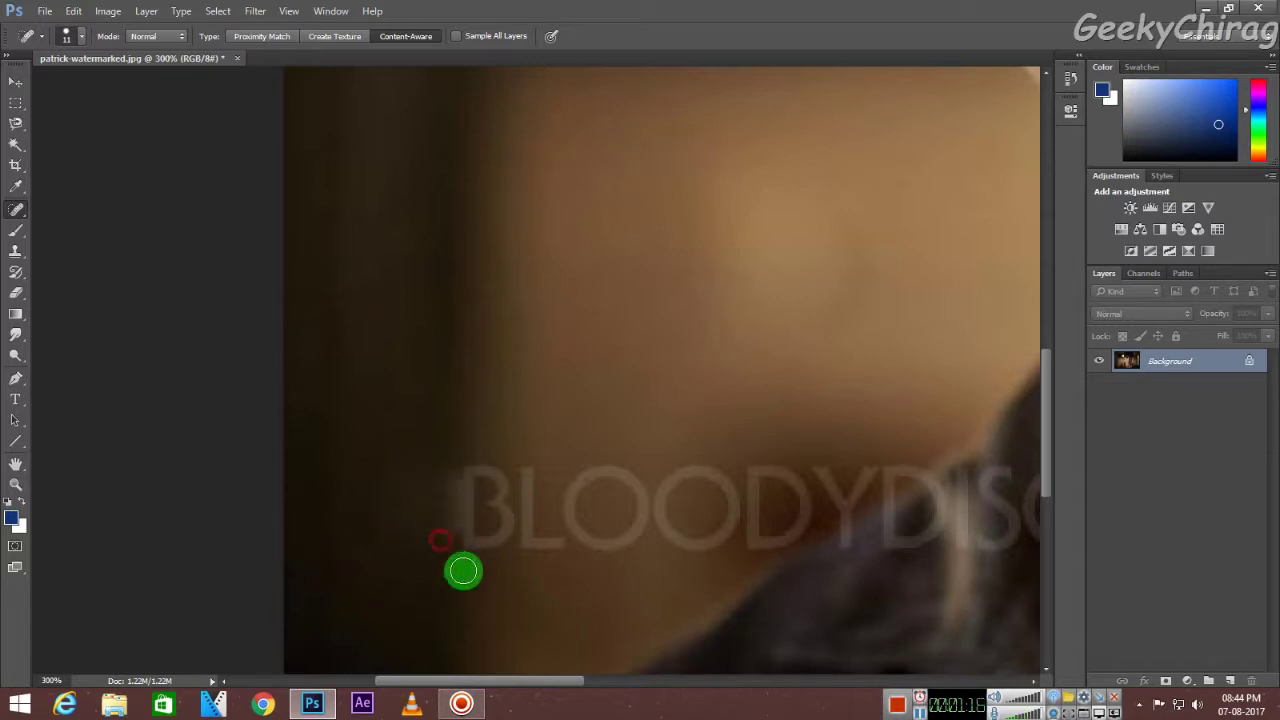
pyautogui.click(469, 503)
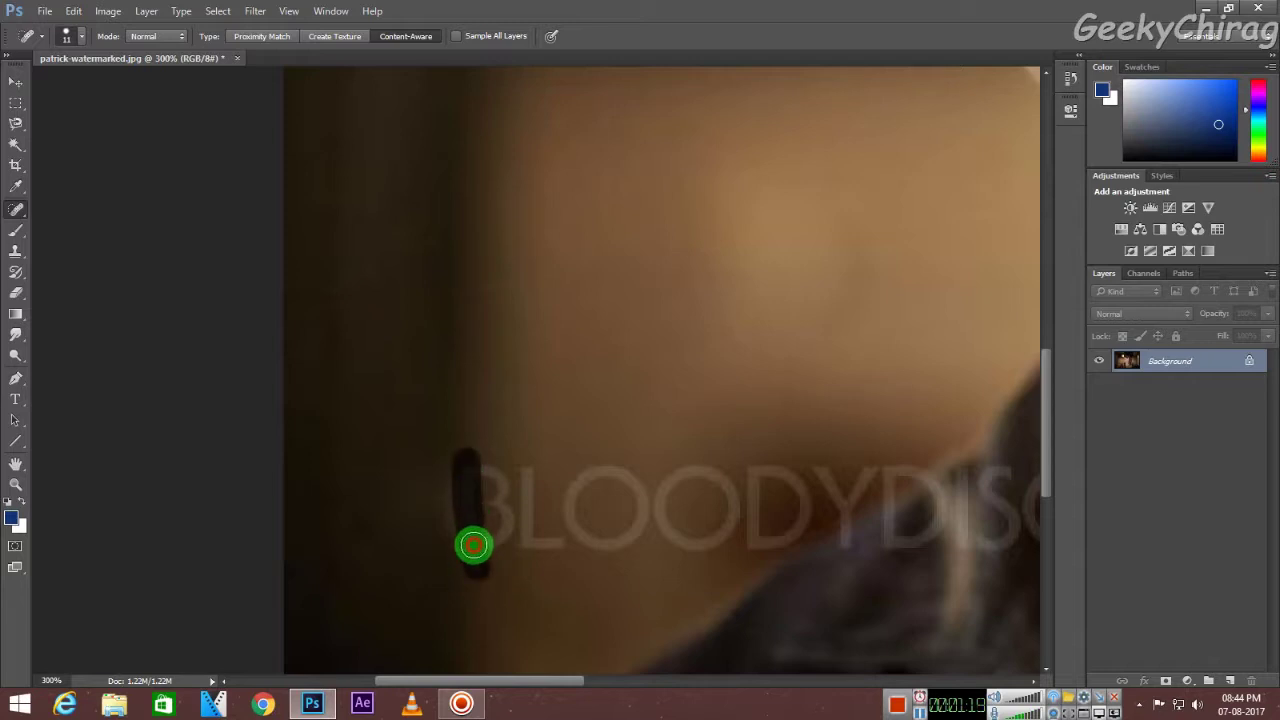
# Step: Paint out the letters B, L and both O's, then zoom in further
pyautogui.moveTo(478, 568); pyautogui.dragTo(472, 548)
pyautogui.moveTo(486, 591)
pyautogui.mouseDown()
pyautogui.moveTo(464, 482)
pyautogui.moveTo(497, 460)
pyautogui.moveTo(503, 543)
pyautogui.mouseUp()
pyautogui.moveTo(482, 455); pyautogui.dragTo(479, 548)
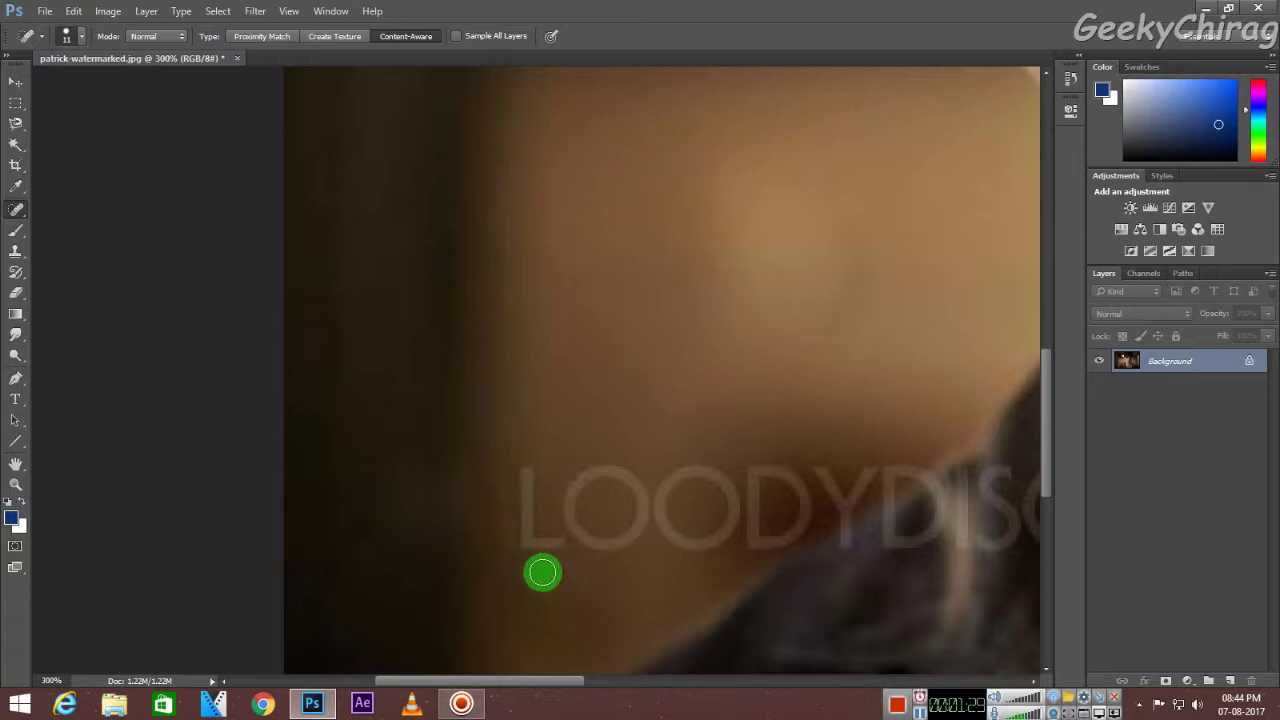
pyautogui.moveTo(534, 569); pyautogui.dragTo(526, 471)
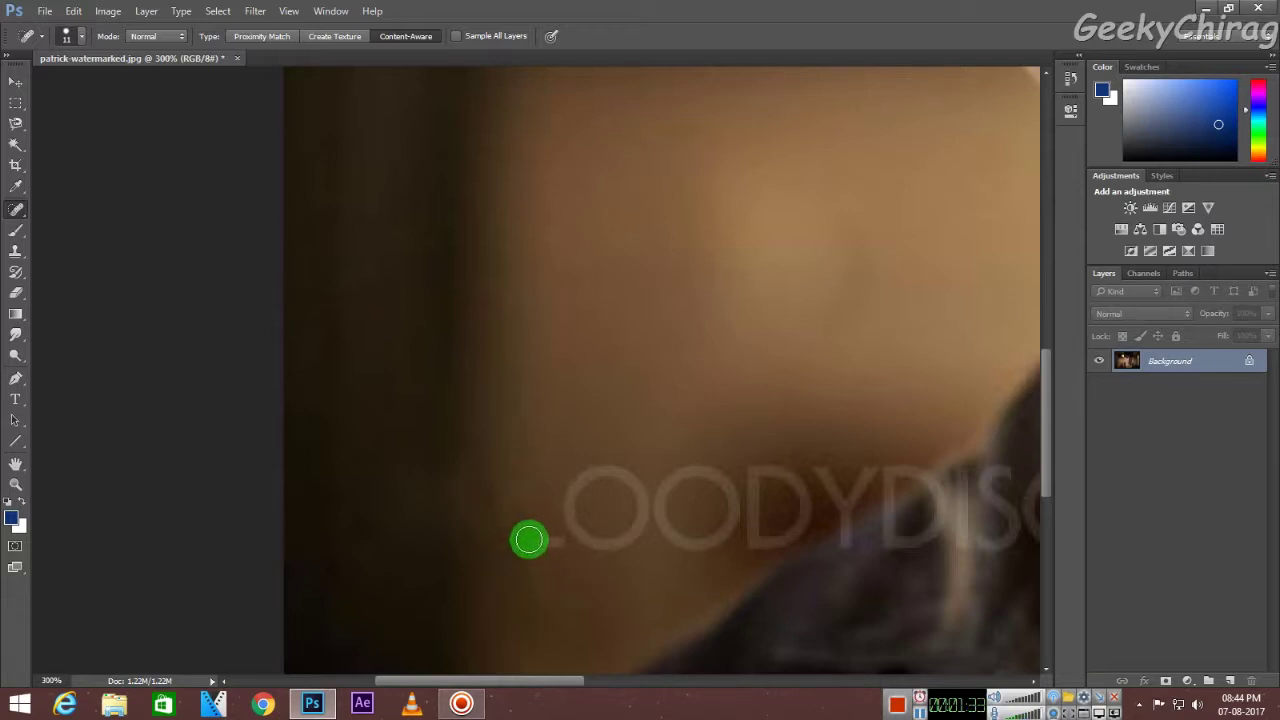
pyautogui.moveTo(524, 537)
pyautogui.mouseDown()
pyautogui.moveTo(557, 556)
pyautogui.moveTo(530, 535)
pyautogui.mouseUp()
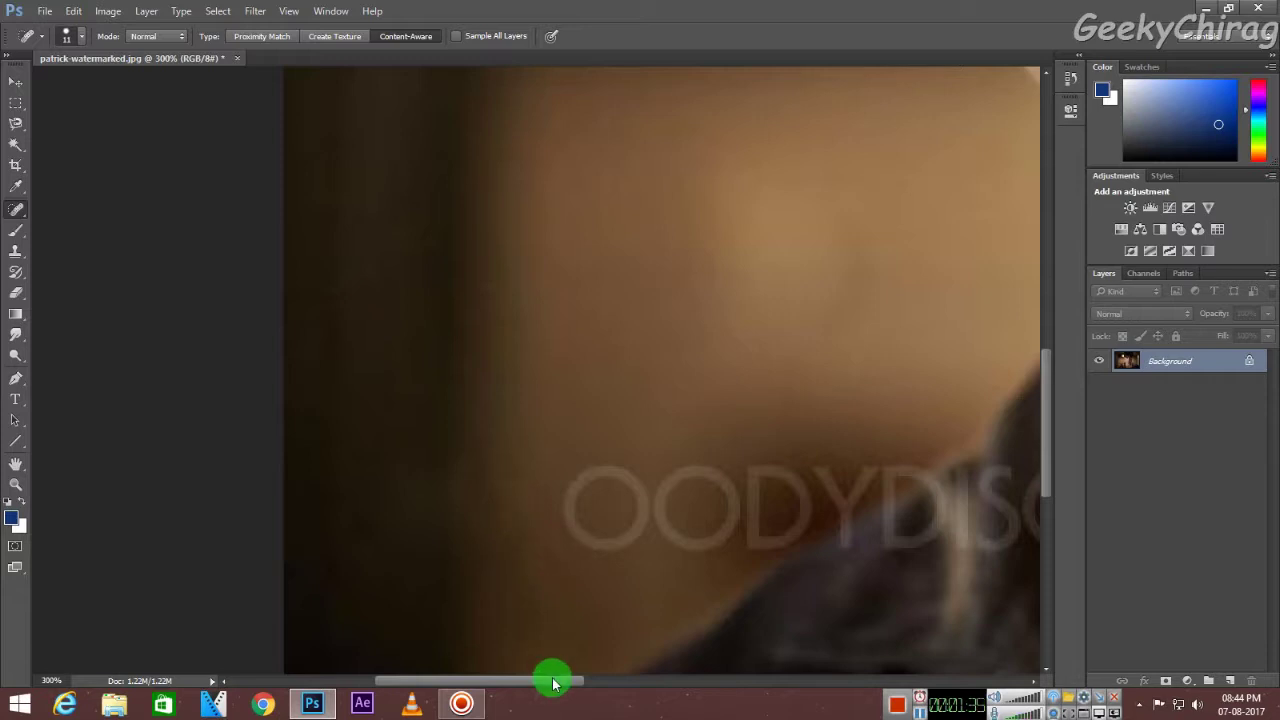
pyautogui.moveTo(556, 682)
pyautogui.mouseDown()
pyautogui.moveTo(640, 680)
pyautogui.moveTo(589, 680)
pyautogui.mouseUp()
pyautogui.moveTo(436, 477)
pyautogui.mouseDown()
pyautogui.moveTo(423, 537)
pyautogui.moveTo(486, 489)
pyautogui.moveTo(451, 486)
pyautogui.moveTo(453, 473)
pyautogui.mouseUp()
pyautogui.moveTo(479, 545)
pyautogui.mouseDown()
pyautogui.moveTo(409, 517)
pyautogui.moveTo(454, 517)
pyautogui.moveTo(417, 505)
pyautogui.moveTo(451, 500)
pyautogui.moveTo(477, 557)
pyautogui.mouseUp()
pyautogui.moveTo(502, 480)
pyautogui.mouseDown()
pyautogui.moveTo(516, 539)
pyautogui.moveTo(574, 523)
pyautogui.moveTo(509, 486)
pyautogui.moveTo(497, 495)
pyautogui.mouseUp()
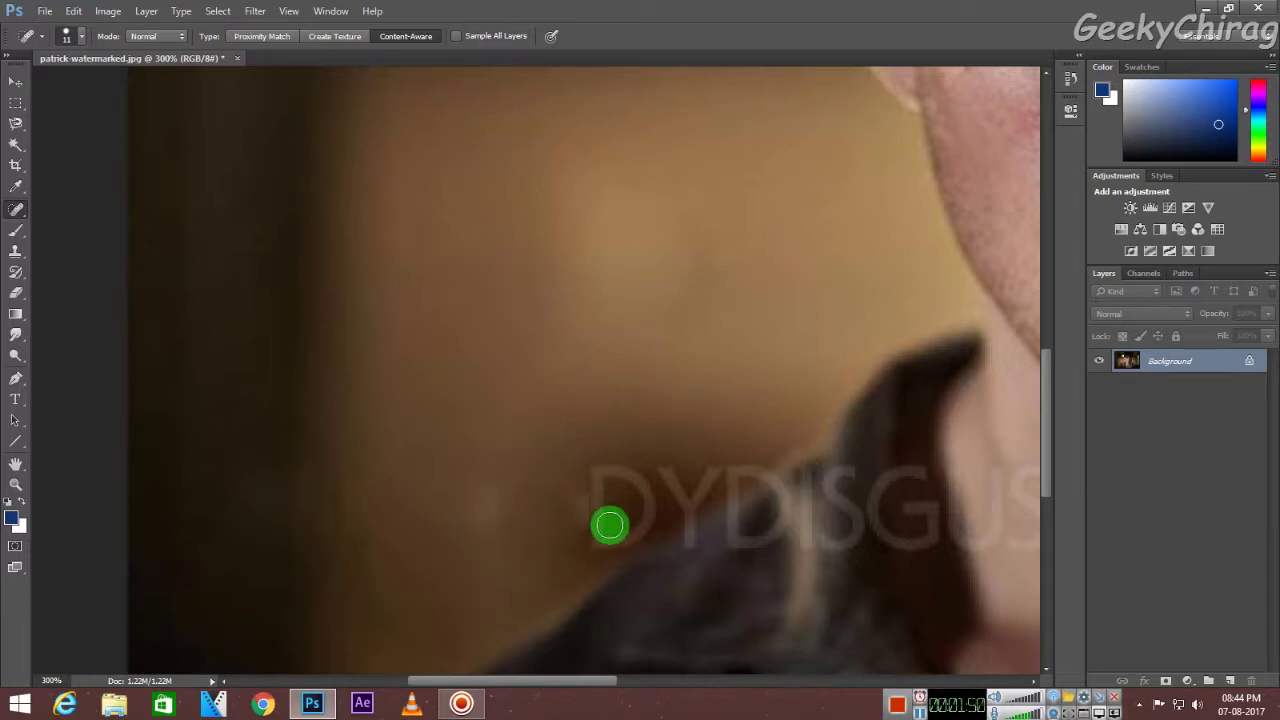
pyautogui.hotkey('ctrl', '+')
# Step: Heal away the watermark's D and clean up faint traces below it
pyautogui.moveTo(523, 680)
pyautogui.mouseDown()
pyautogui.moveTo(586, 681)
pyautogui.moveTo(569, 681)
pyautogui.mouseUp()
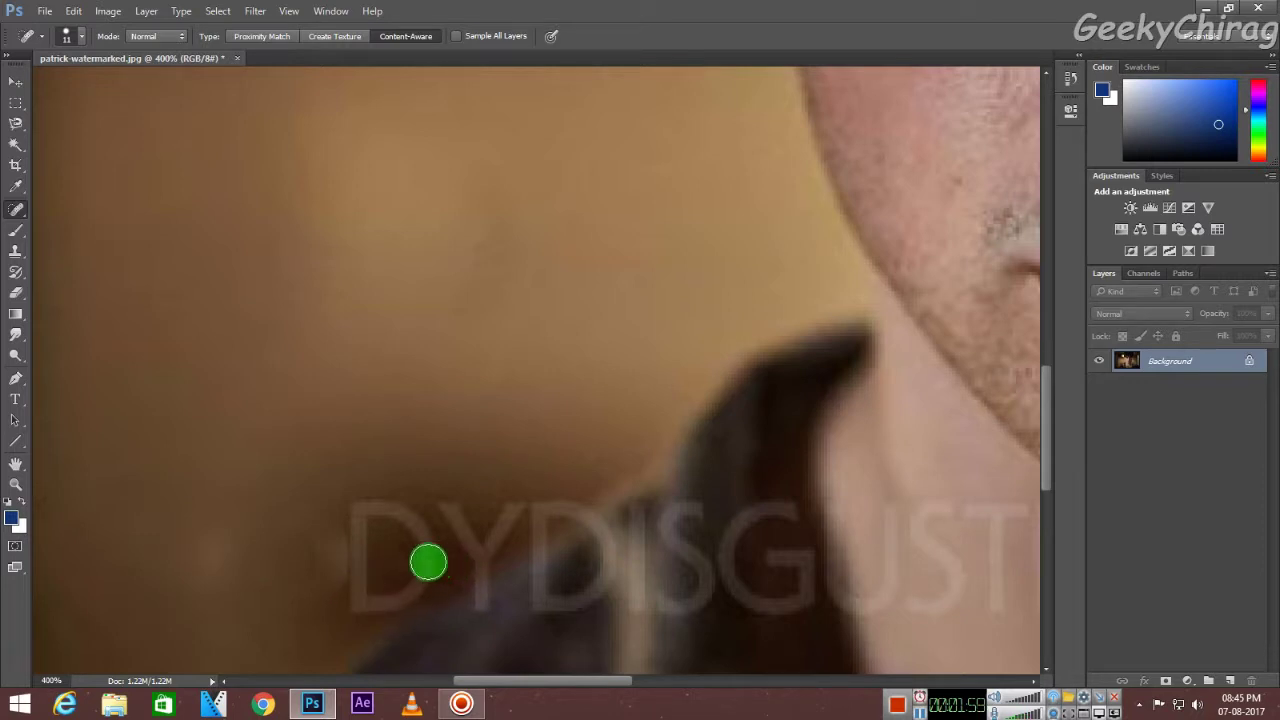
pyautogui.moveTo(409, 589); pyautogui.dragTo(426, 563)
pyautogui.moveTo(349, 514)
pyautogui.mouseDown()
pyautogui.moveTo(400, 509)
pyautogui.moveTo(354, 560)
pyautogui.moveTo(355, 605)
pyautogui.moveTo(410, 588)
pyautogui.moveTo(389, 594)
pyautogui.mouseUp()
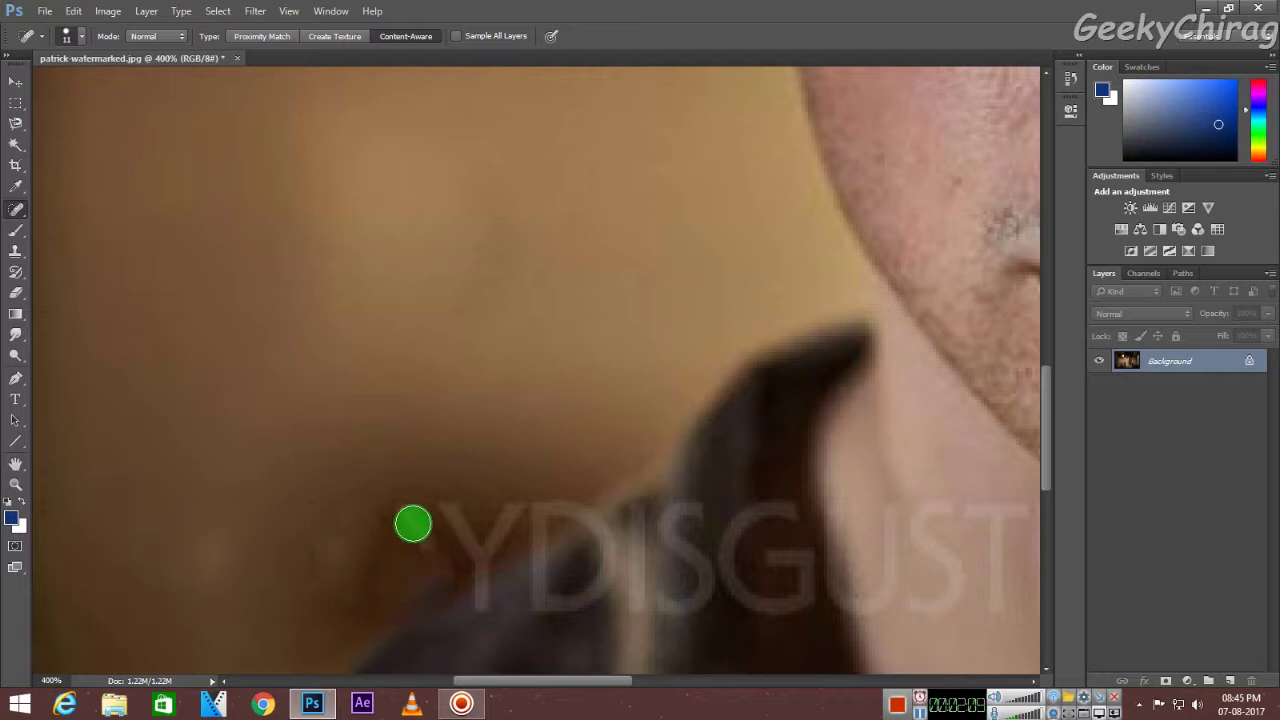
pyautogui.moveTo(413, 523)
pyautogui.mouseDown()
pyautogui.moveTo(437, 563)
pyautogui.moveTo(366, 610)
pyautogui.mouseUp()
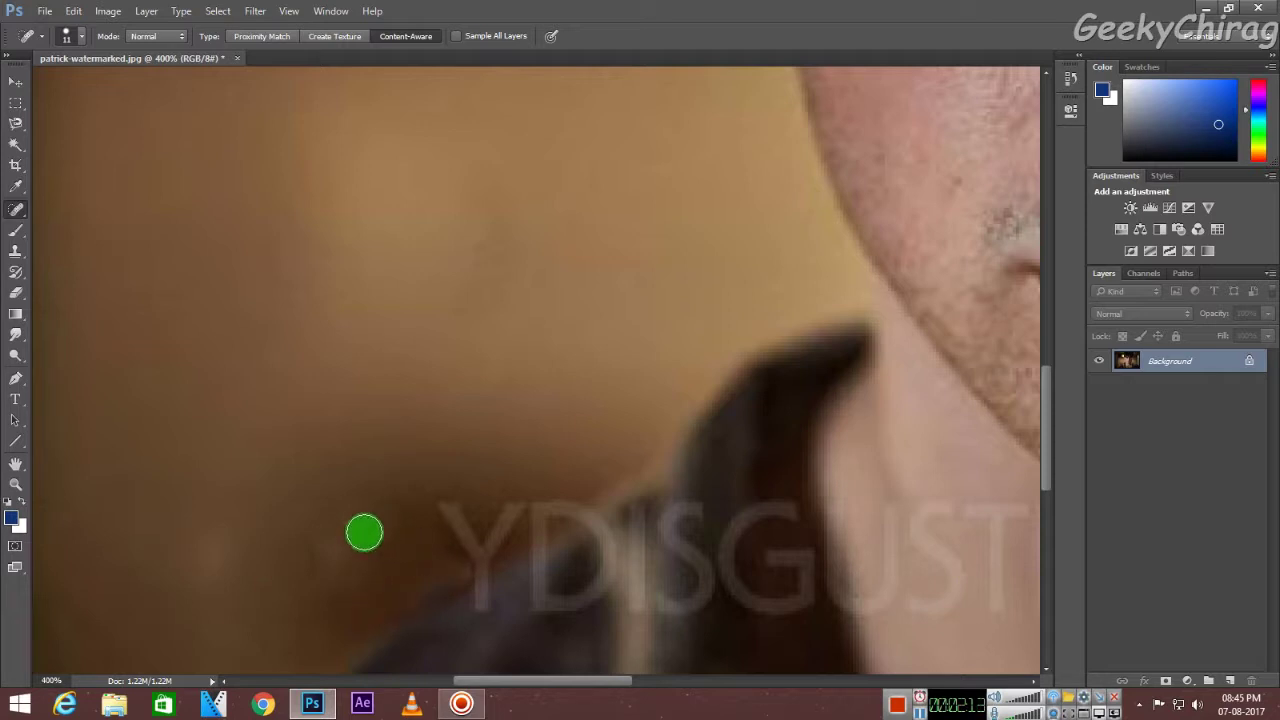
pyautogui.moveTo(364, 532); pyautogui.dragTo(350, 600)
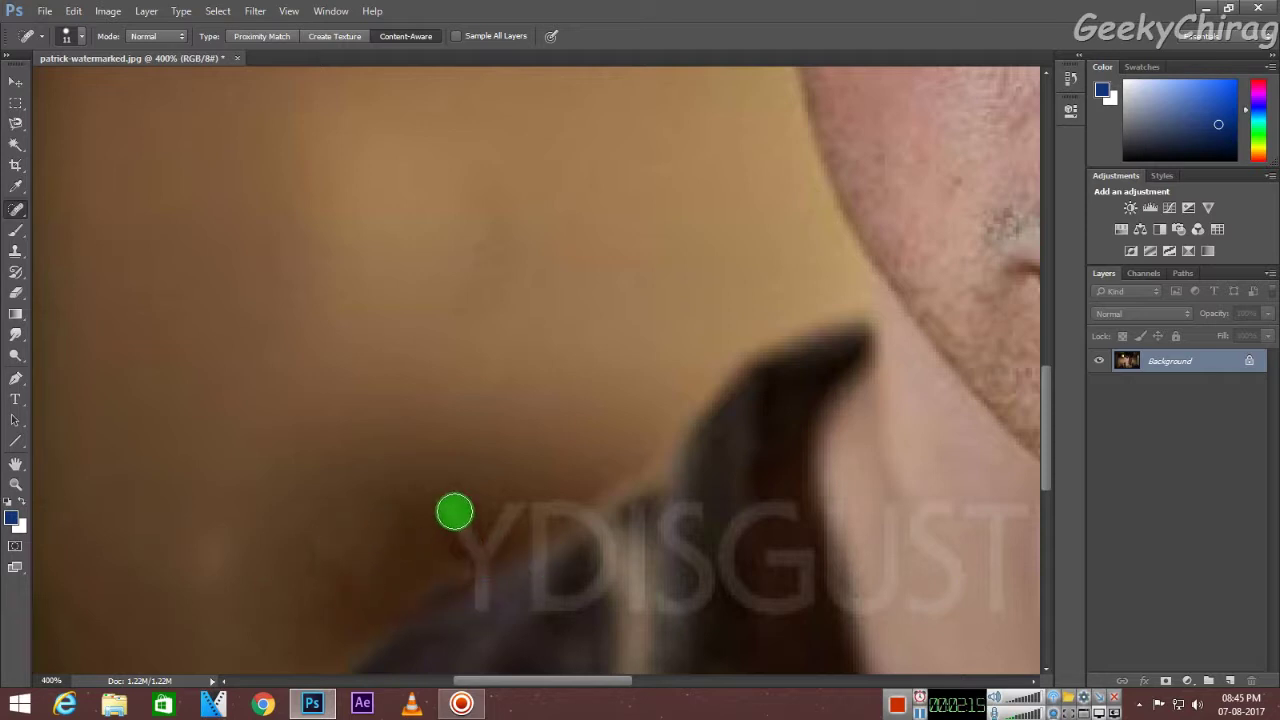
# Step: Paint out the Y and begin healing the D of DISGUST
pyautogui.moveTo(454, 512); pyautogui.dragTo(515, 530)
pyautogui.moveTo(432, 522)
pyautogui.mouseDown()
pyautogui.moveTo(488, 544)
pyautogui.moveTo(516, 518)
pyautogui.mouseUp()
pyautogui.moveTo(480, 557)
pyautogui.mouseDown()
pyautogui.moveTo(425, 600)
pyautogui.moveTo(477, 603)
pyautogui.moveTo(409, 609)
pyautogui.mouseUp()
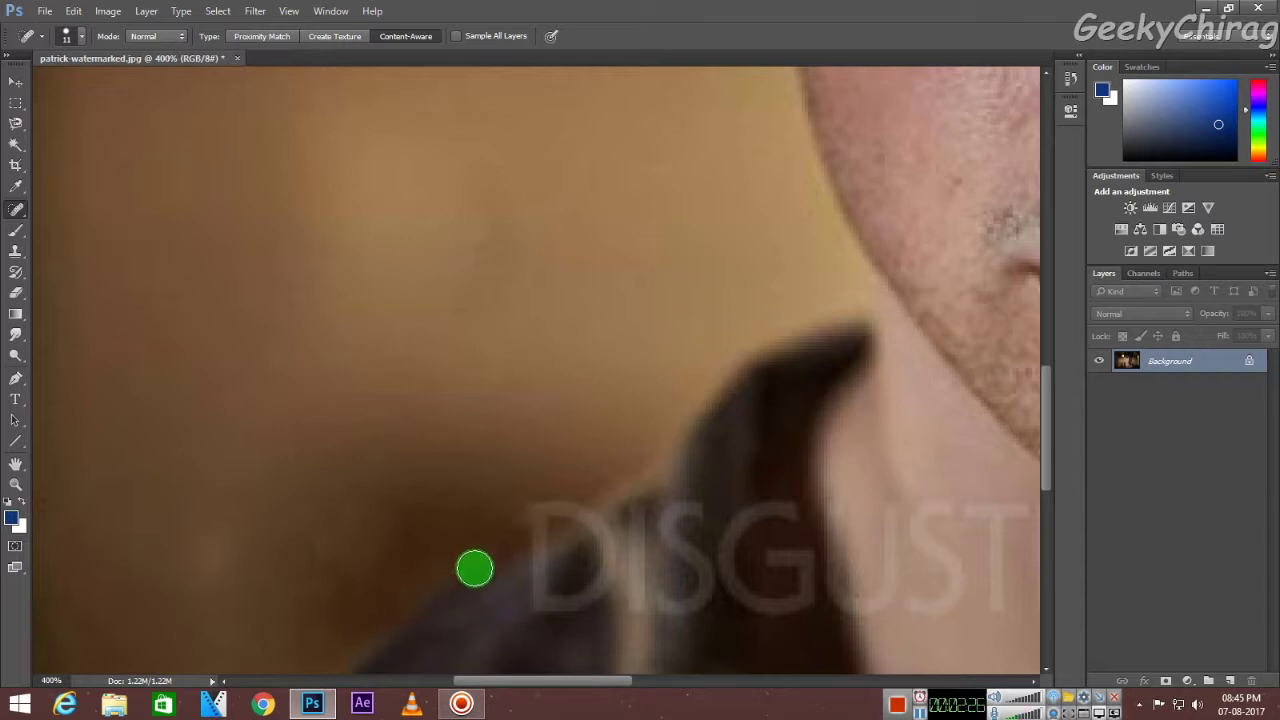
pyautogui.moveTo(474, 568); pyautogui.dragTo(420, 606)
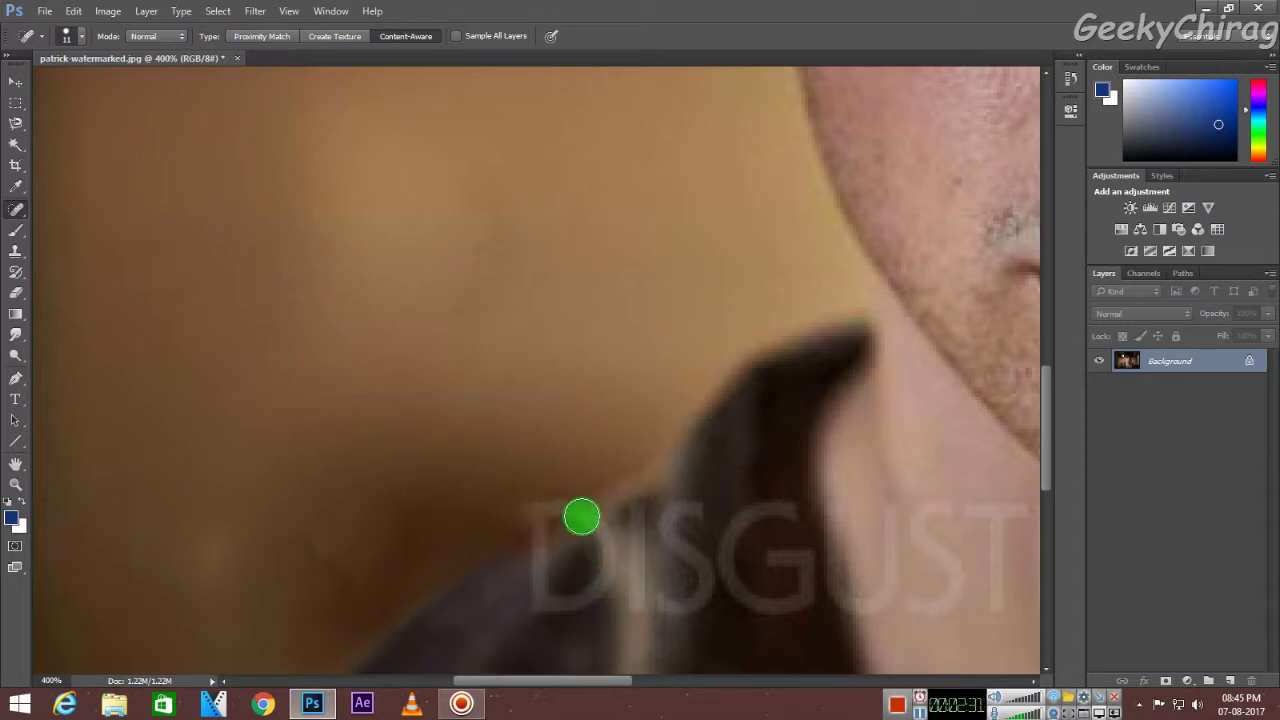
pyautogui.moveTo(566, 500)
pyautogui.mouseDown()
pyautogui.moveTo(528, 515)
pyautogui.moveTo(540, 605)
pyautogui.mouseUp()
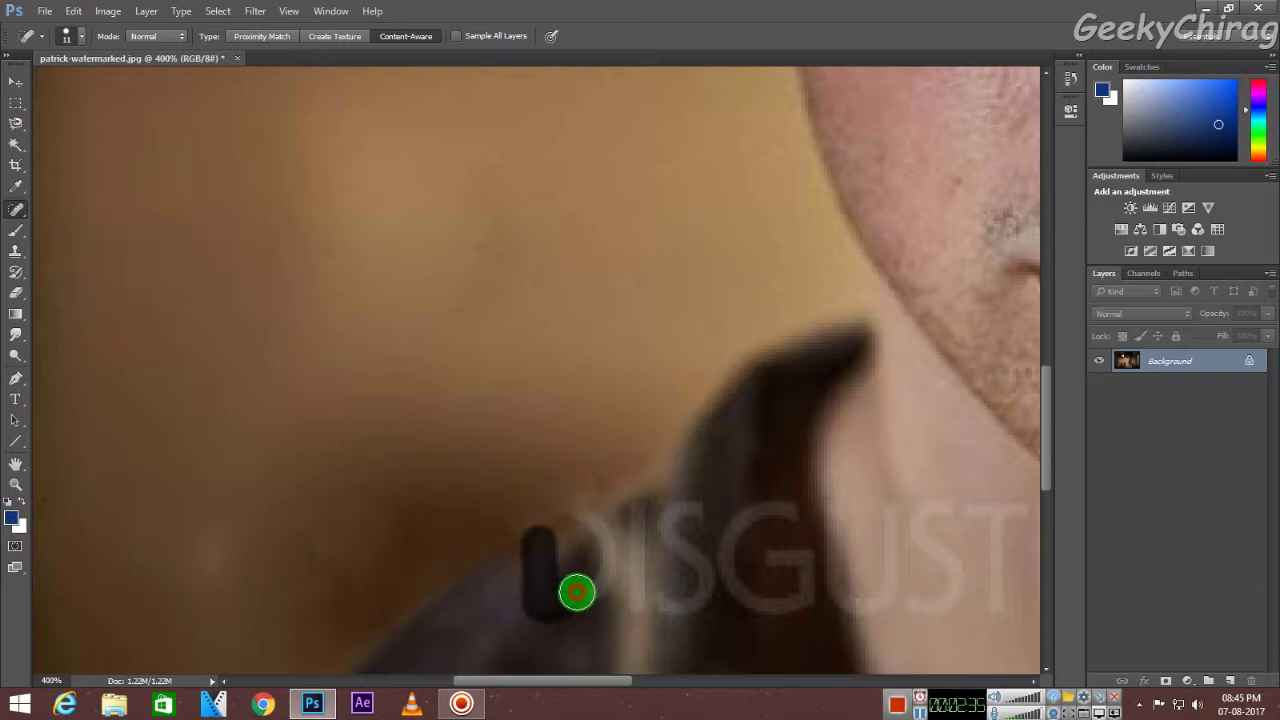
# Step: Erase the D and I of DISGUST from the dark collar
pyautogui.moveTo(578, 506); pyautogui.dragTo(609, 563)
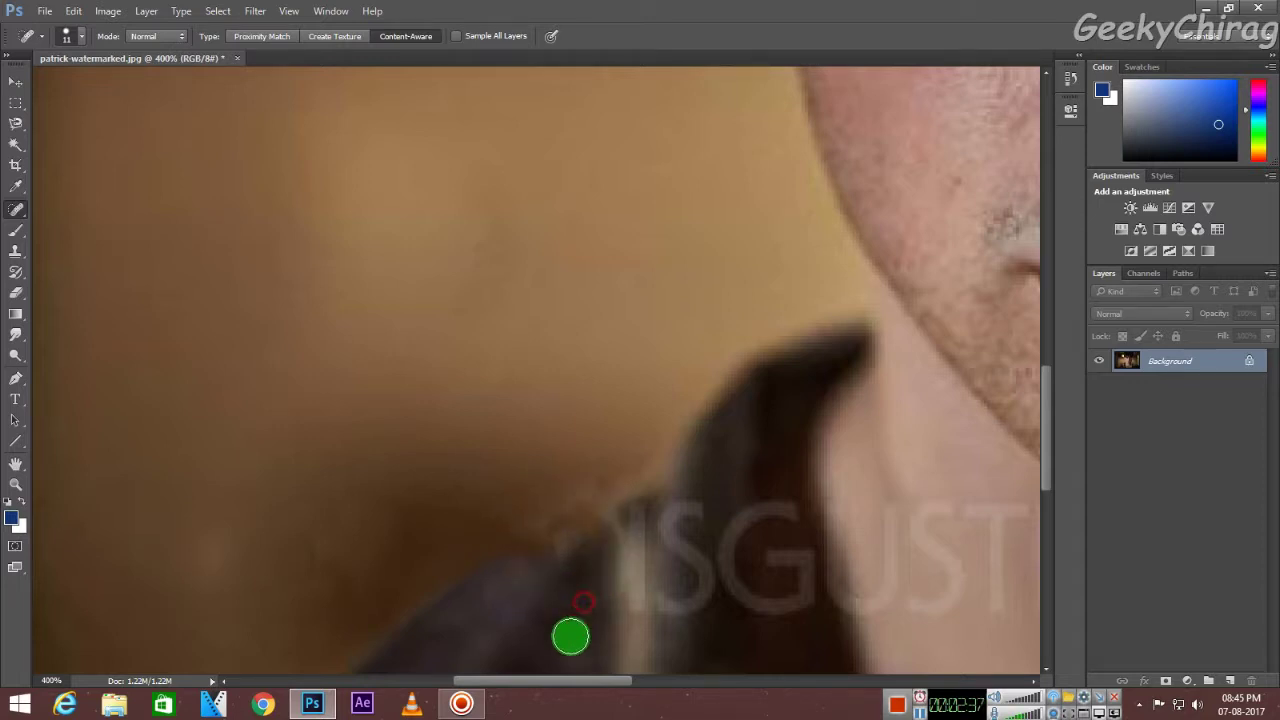
pyautogui.moveTo(545, 610)
pyautogui.mouseDown()
pyautogui.moveTo(597, 577)
pyautogui.moveTo(597, 523)
pyautogui.moveTo(634, 600)
pyautogui.mouseUp()
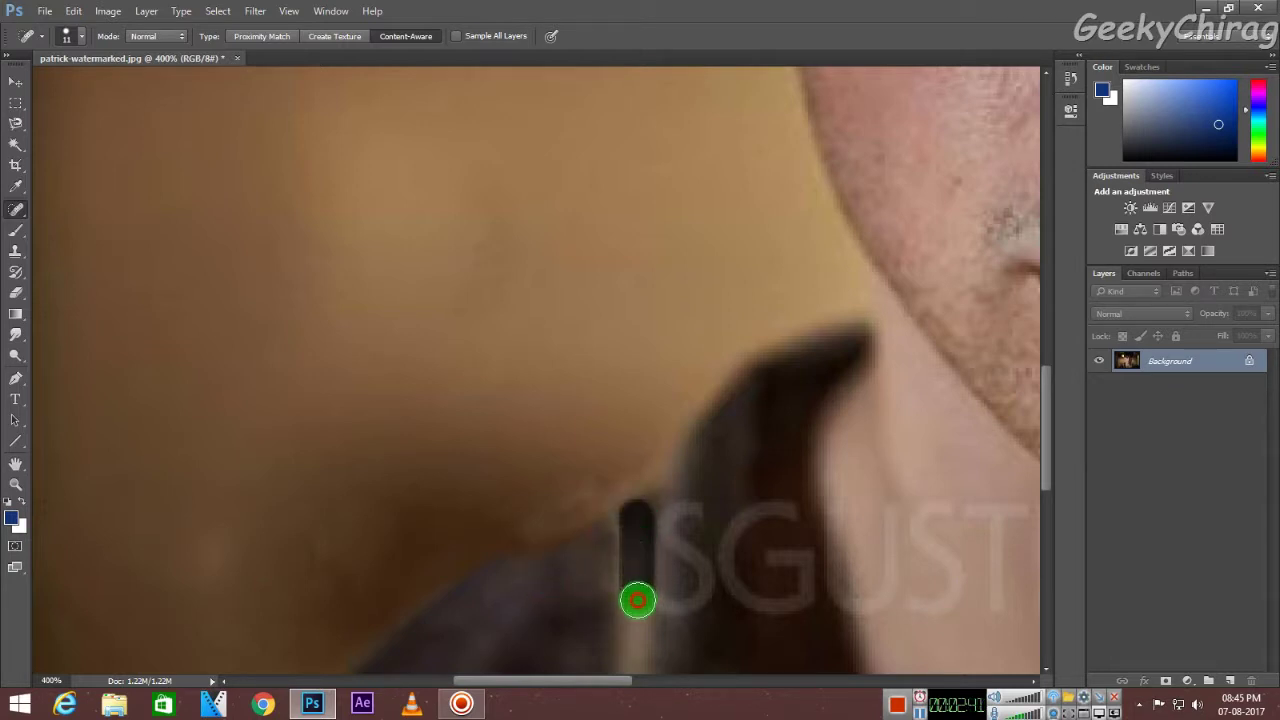
pyautogui.moveTo(673, 517)
pyautogui.mouseDown()
pyautogui.moveTo(637, 517)
pyautogui.moveTo(634, 606)
pyautogui.mouseUp()
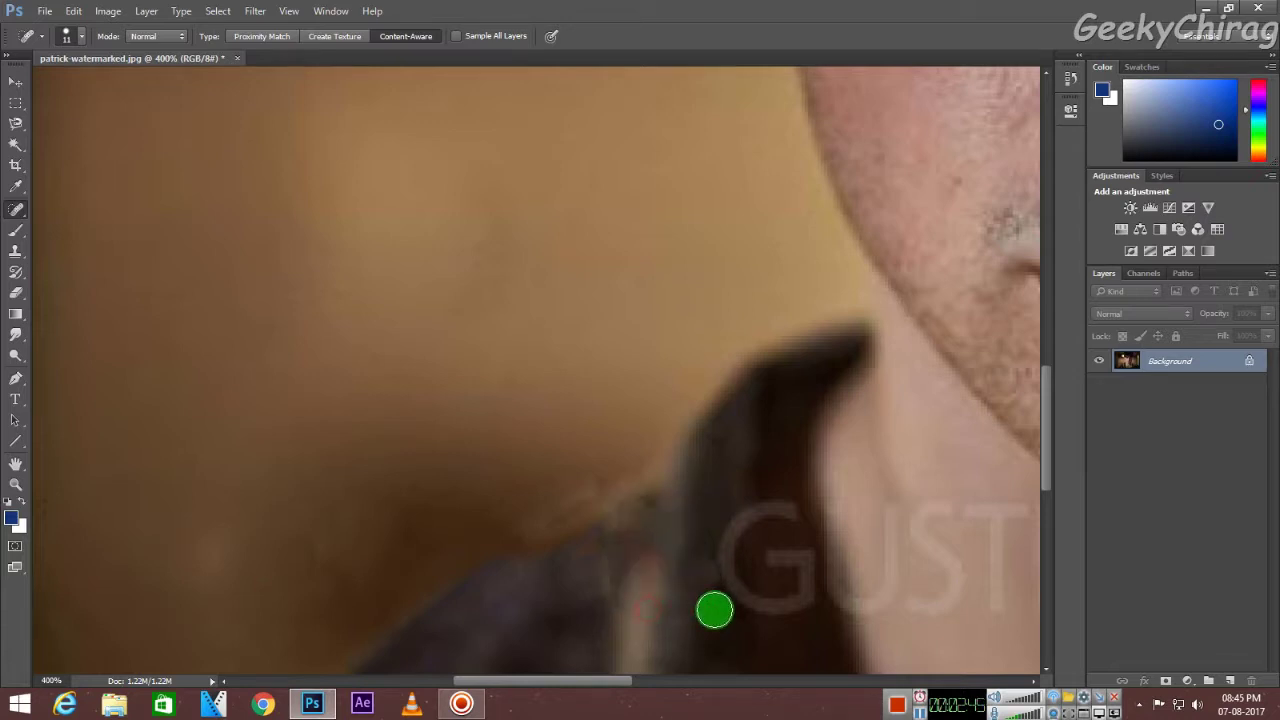
pyautogui.moveTo(672, 522)
pyautogui.mouseDown()
pyautogui.moveTo(566, 582)
pyautogui.moveTo(660, 543)
pyautogui.moveTo(603, 537)
pyautogui.moveTo(686, 517)
pyautogui.mouseUp()
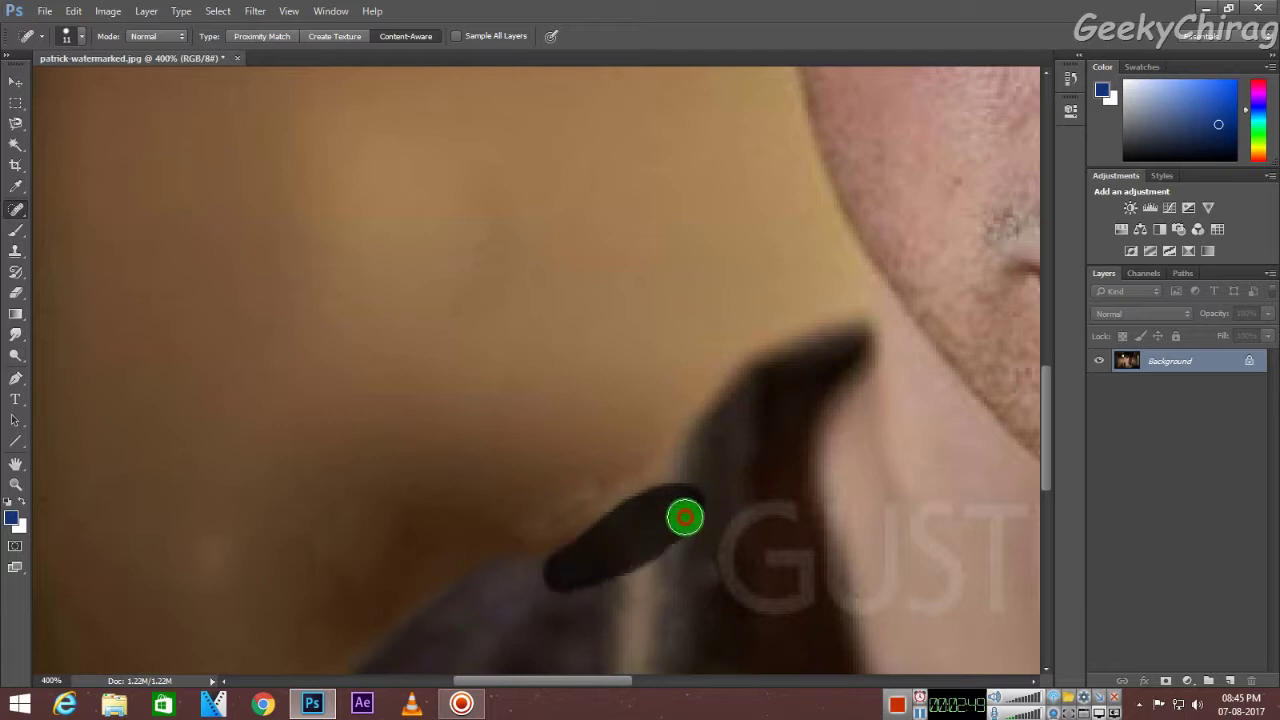
pyautogui.moveTo(520, 556)
pyautogui.mouseDown()
pyautogui.moveTo(649, 483)
pyautogui.moveTo(590, 535)
pyautogui.mouseUp()
pyautogui.moveTo(429, 623)
pyautogui.mouseDown()
pyautogui.moveTo(560, 543)
pyautogui.moveTo(423, 643)
pyautogui.mouseUp()
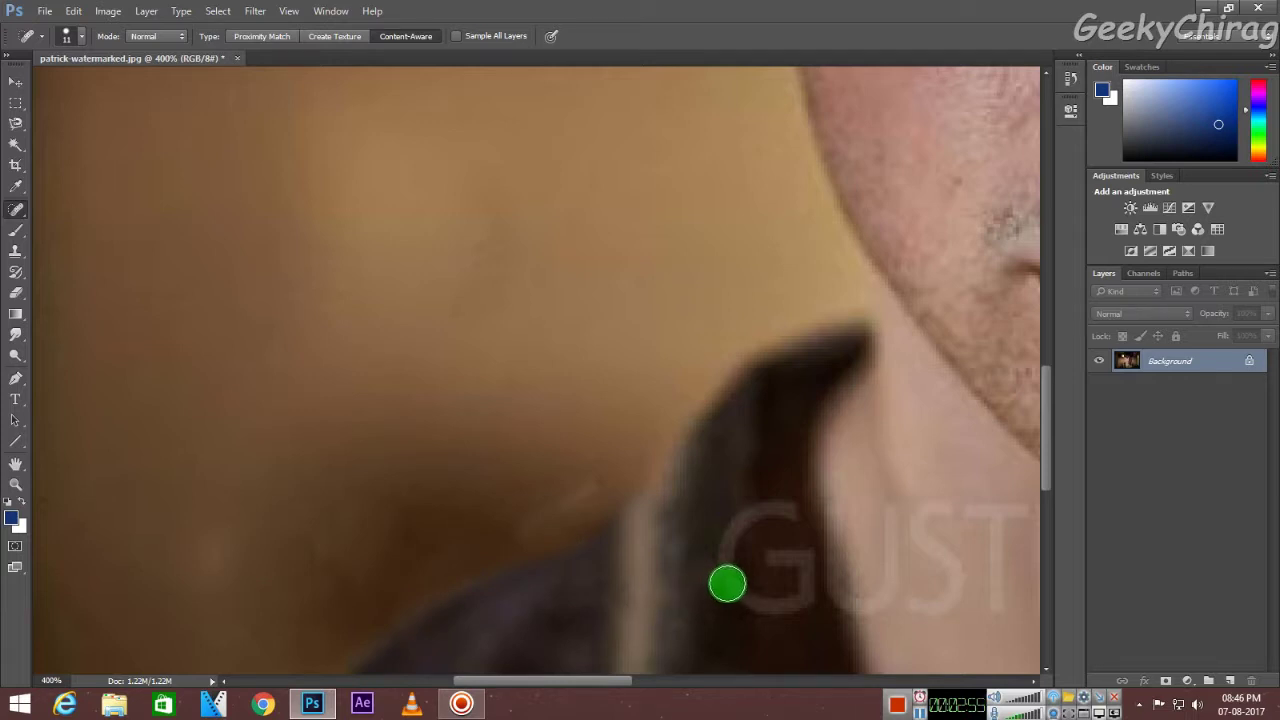
# Step: Heal the G and U off the collar and blend the skin below the ear
pyautogui.moveTo(751, 526); pyautogui.dragTo(735, 600)
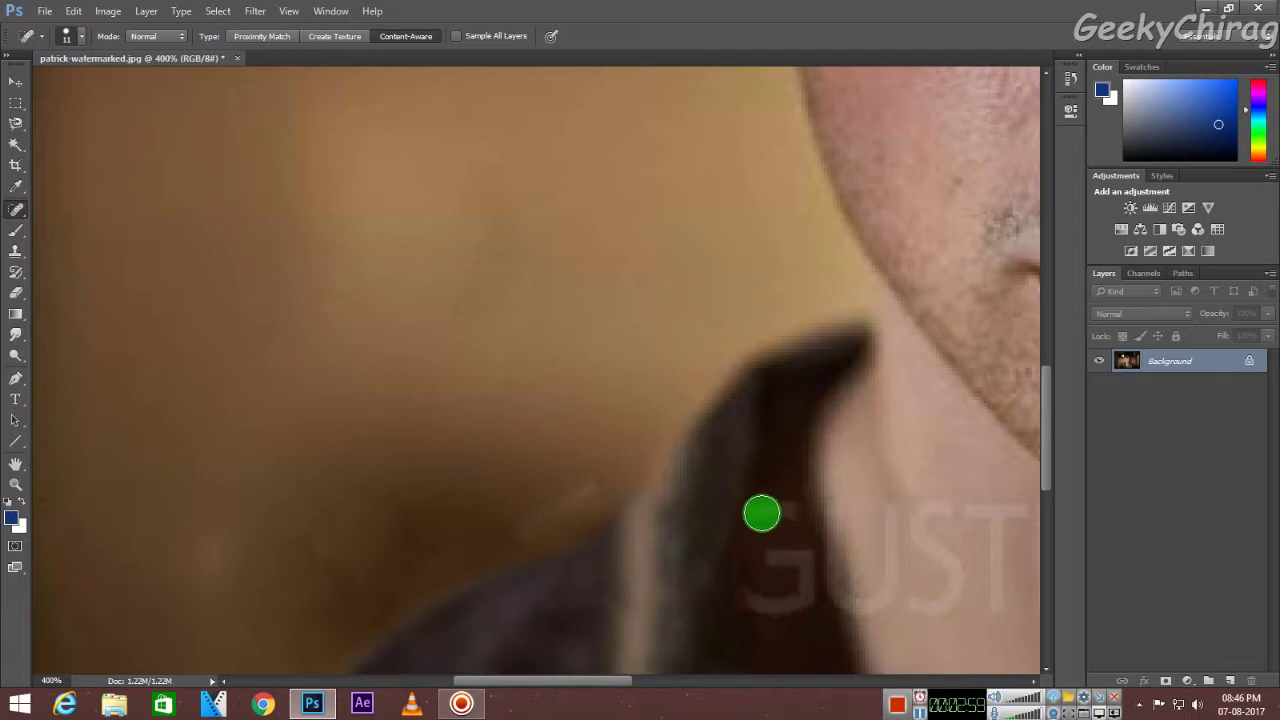
pyautogui.moveTo(761, 513); pyautogui.dragTo(800, 598)
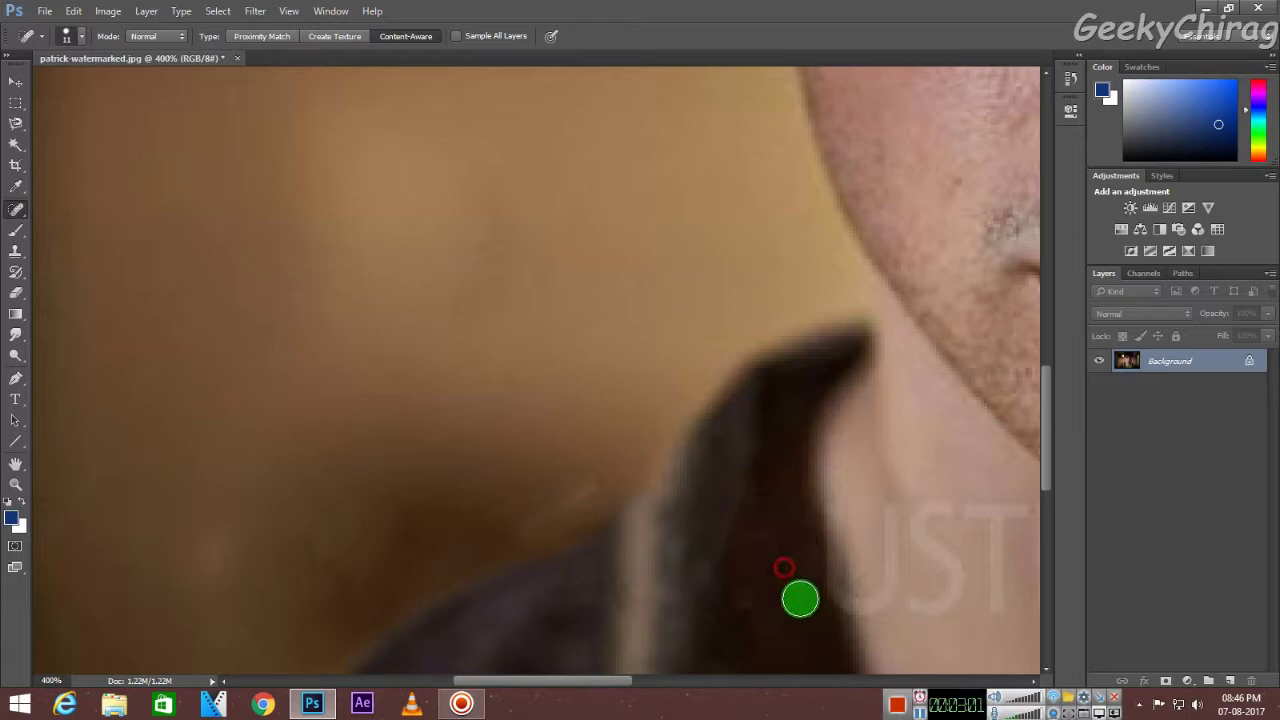
pyautogui.moveTo(748, 500); pyautogui.dragTo(743, 608)
pyautogui.moveTo(731, 508); pyautogui.dragTo(744, 600)
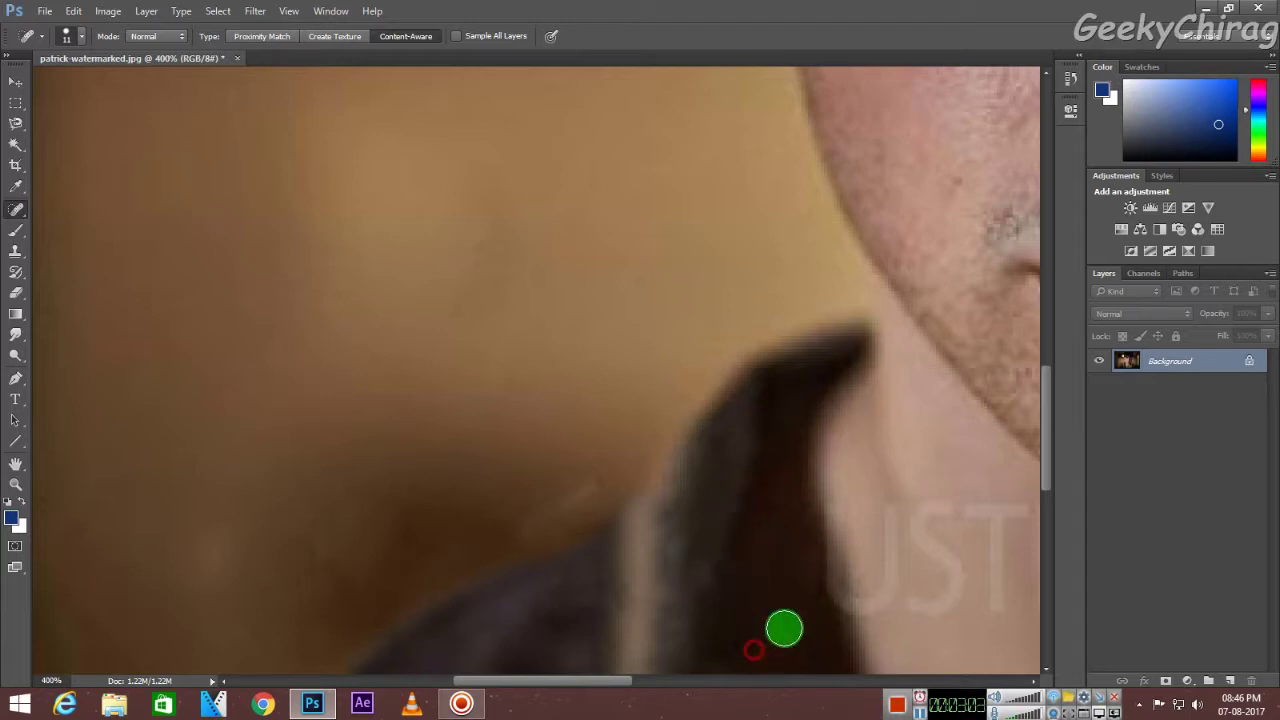
pyautogui.moveTo(817, 511); pyautogui.dragTo(795, 625)
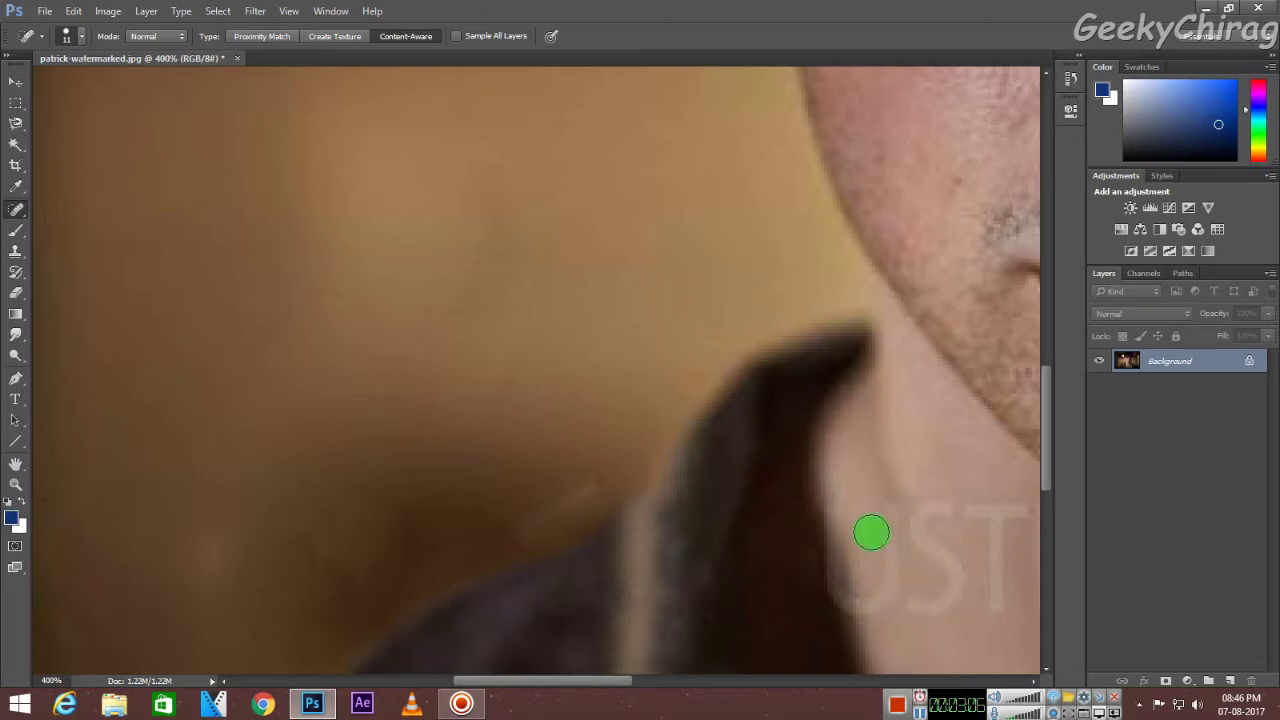
pyautogui.moveTo(815, 553); pyautogui.dragTo(828, 601)
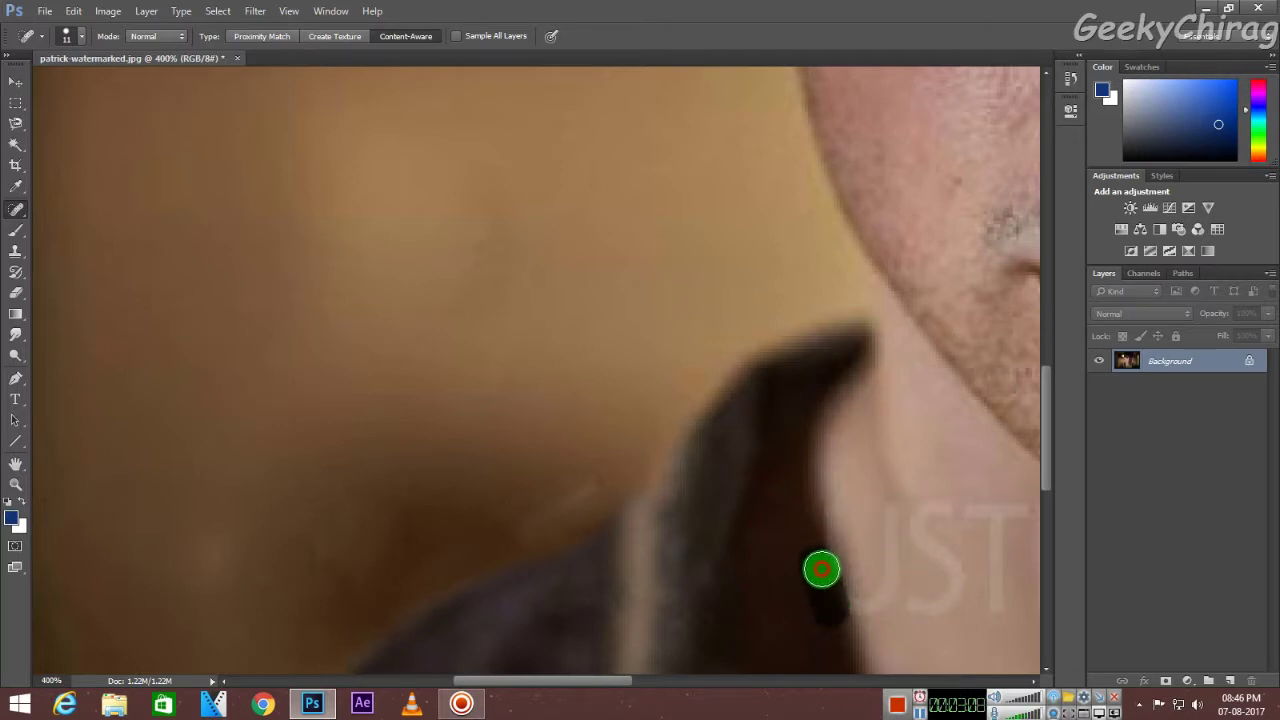
pyautogui.moveTo(821, 569); pyautogui.dragTo(868, 637)
pyautogui.moveTo(890, 514); pyautogui.dragTo(862, 604)
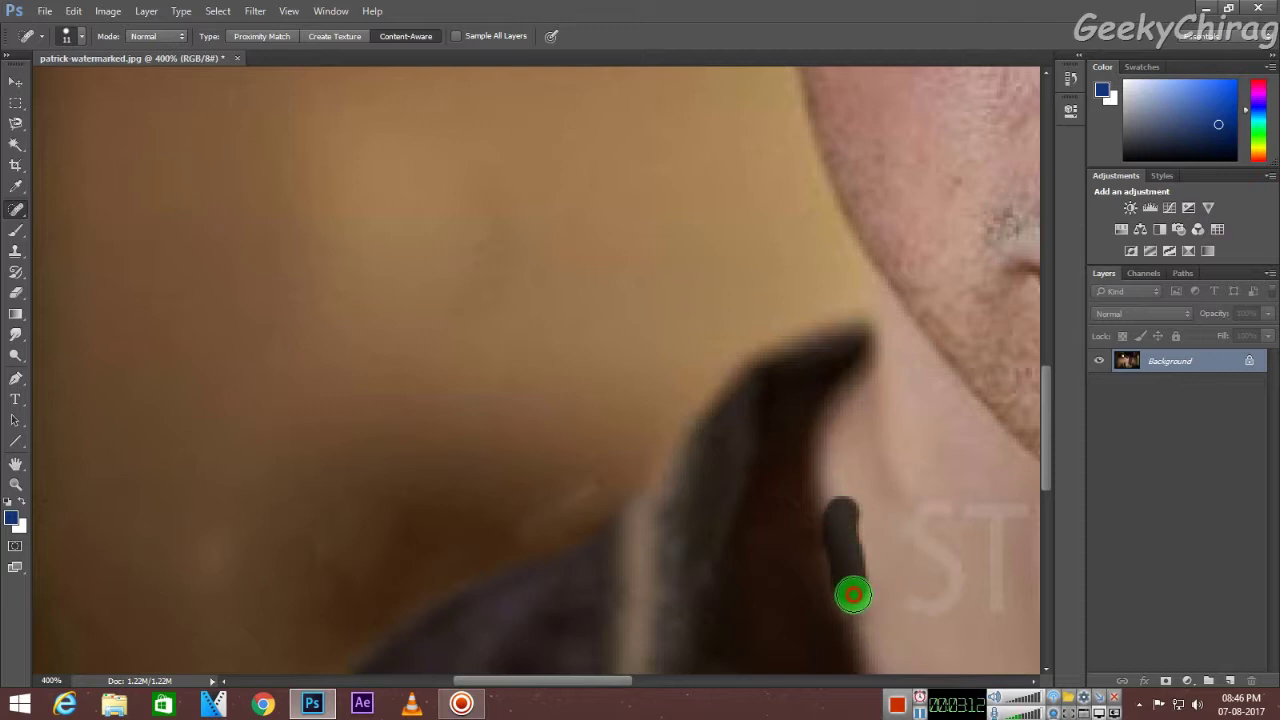
pyautogui.moveTo(842, 543); pyautogui.dragTo(880, 630)
pyautogui.moveTo(806, 540); pyautogui.dragTo(856, 666)
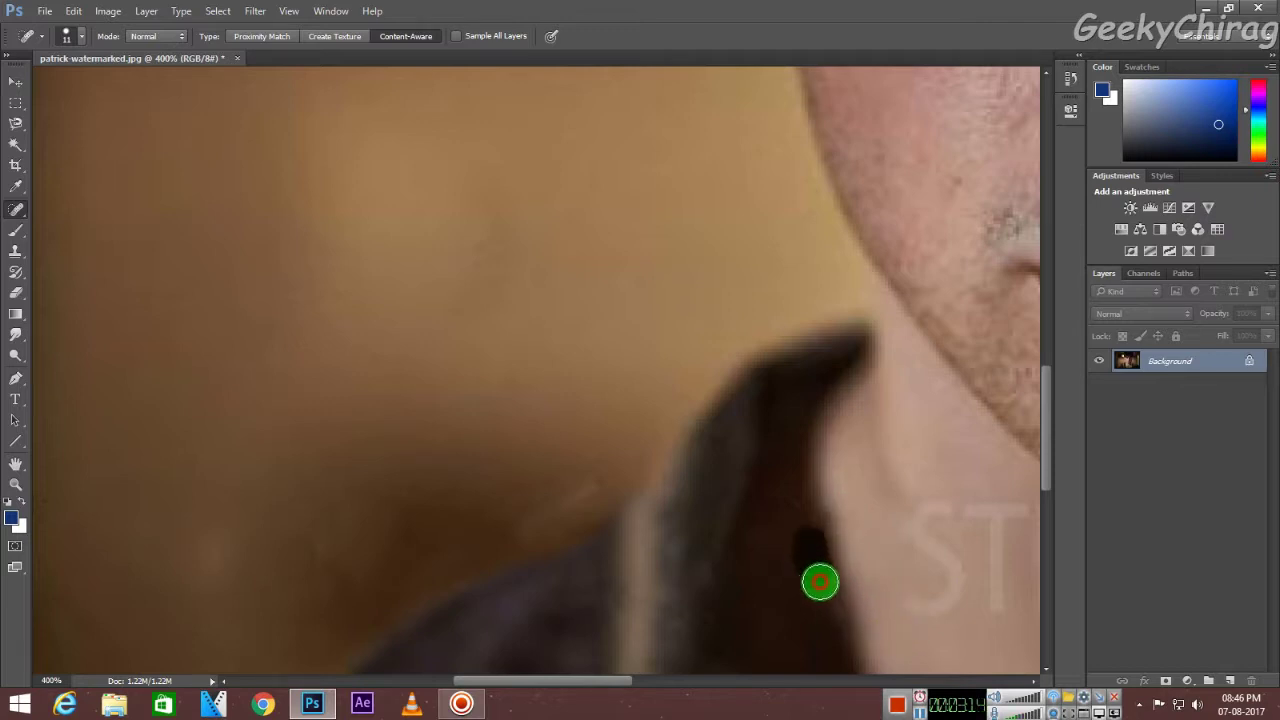
# Step: Clear the watermark along the collar edge beside the neck, down to the bottom
pyautogui.moveTo(623, 680); pyautogui.dragTo(694, 680)
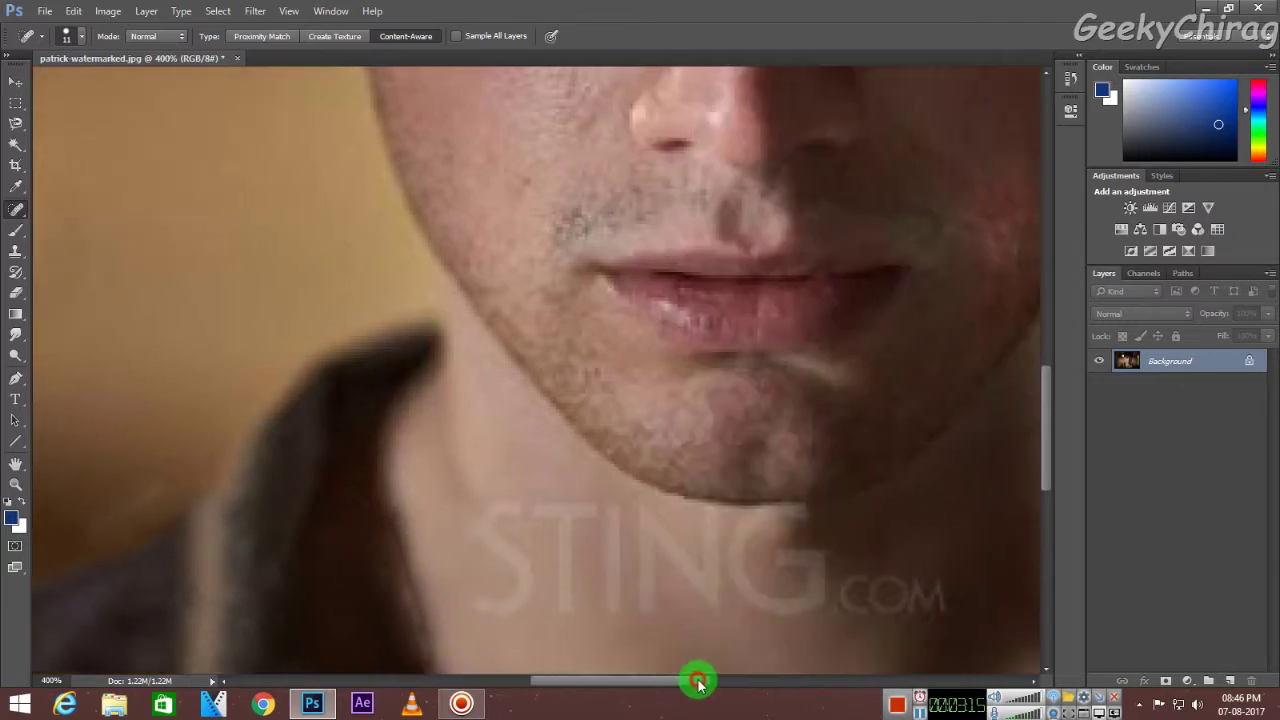
pyautogui.scroll(-1, 519, 563)
pyautogui.moveTo(460, 463); pyautogui.dragTo(491, 586)
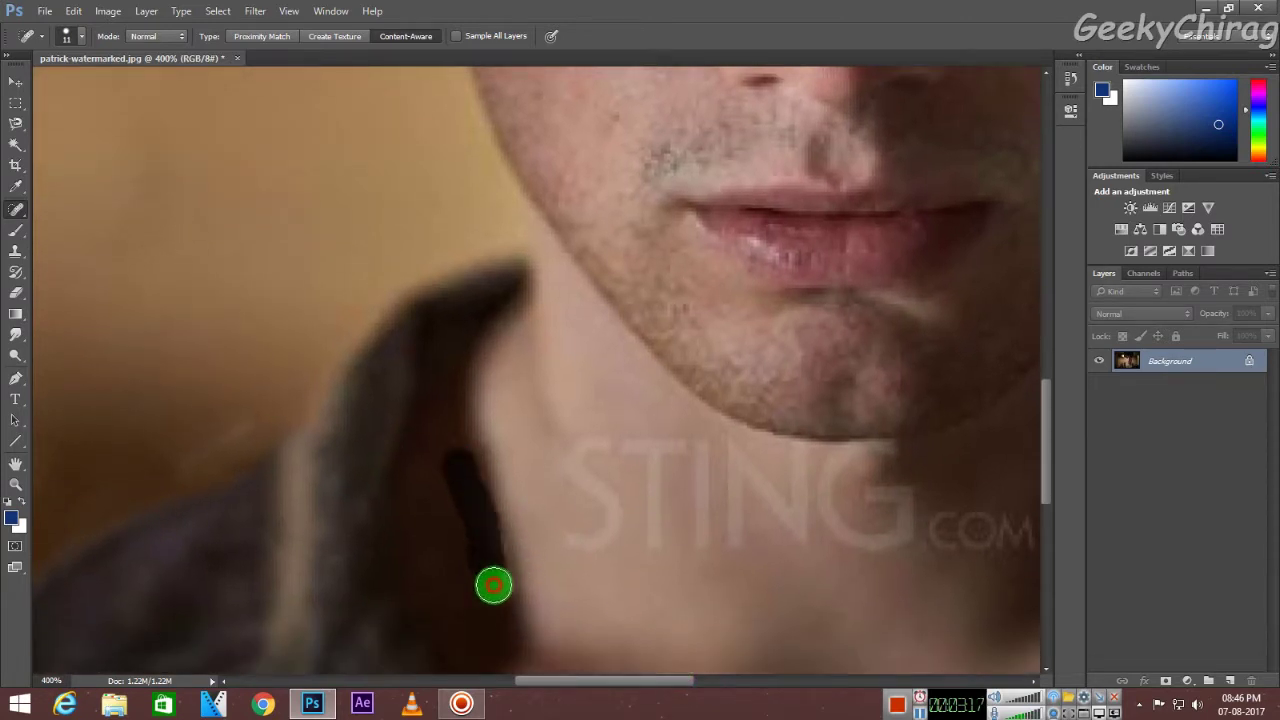
pyautogui.moveTo(495, 450); pyautogui.dragTo(526, 586)
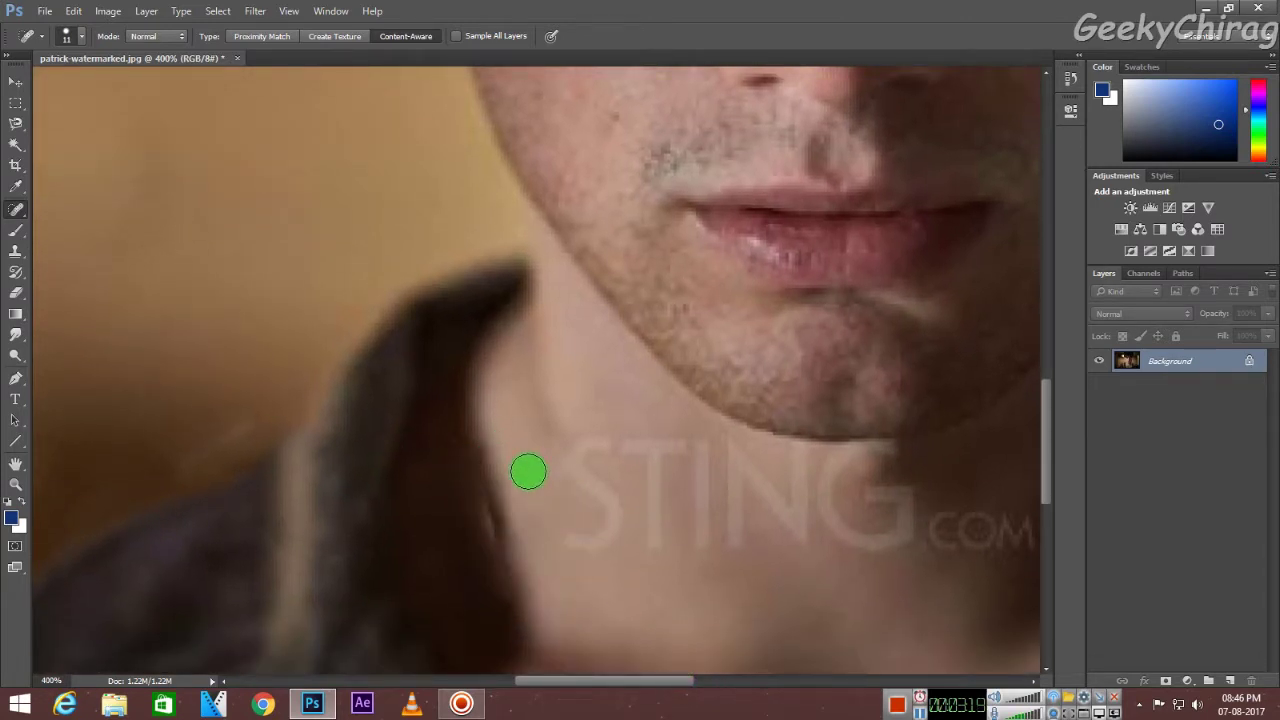
pyautogui.moveTo(494, 450); pyautogui.dragTo(524, 585)
pyautogui.moveTo(466, 448); pyautogui.dragTo(508, 605)
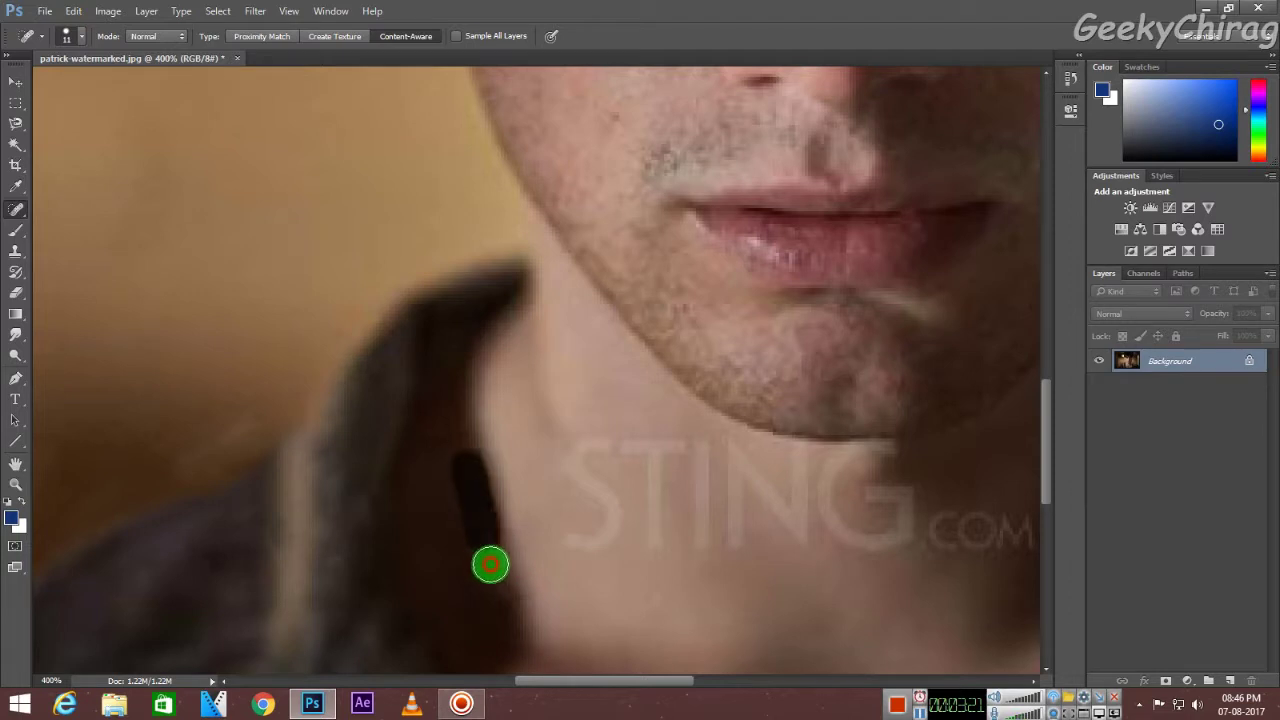
pyautogui.moveTo(488, 455); pyautogui.dragTo(503, 623)
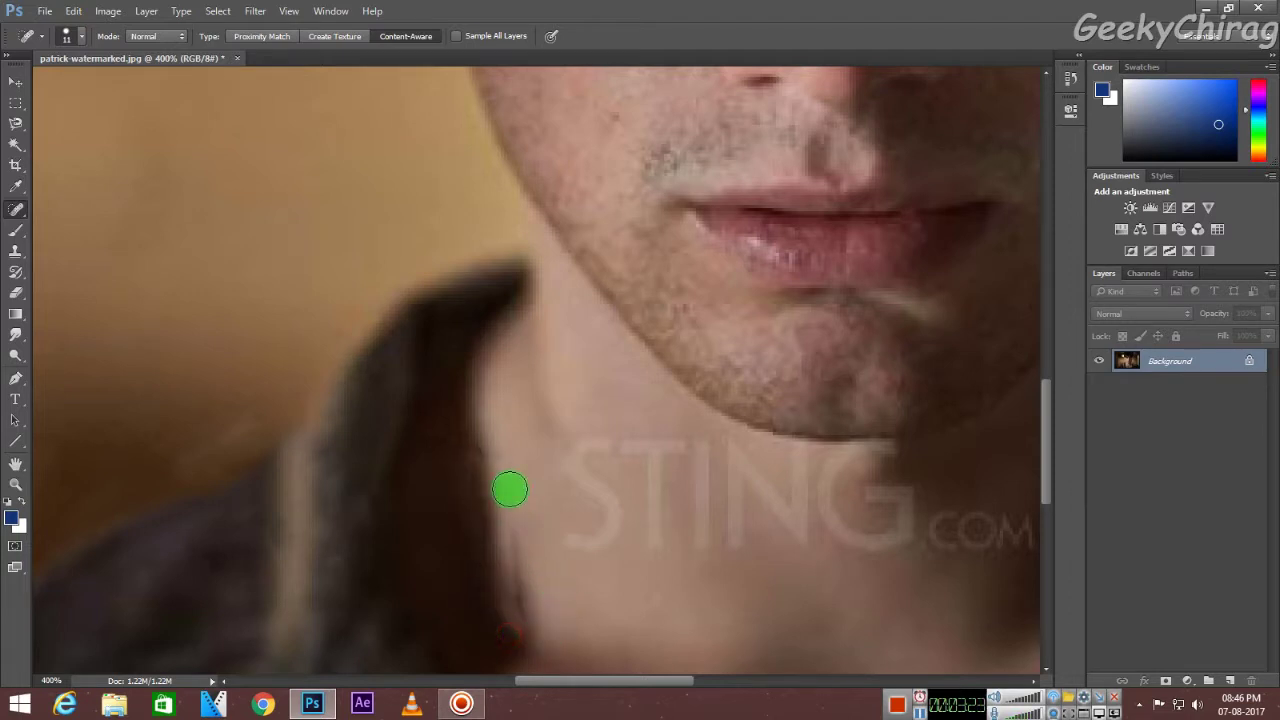
pyautogui.moveTo(490, 450)
pyautogui.mouseDown()
pyautogui.moveTo(511, 591)
pyautogui.moveTo(571, 662)
pyautogui.mouseUp()
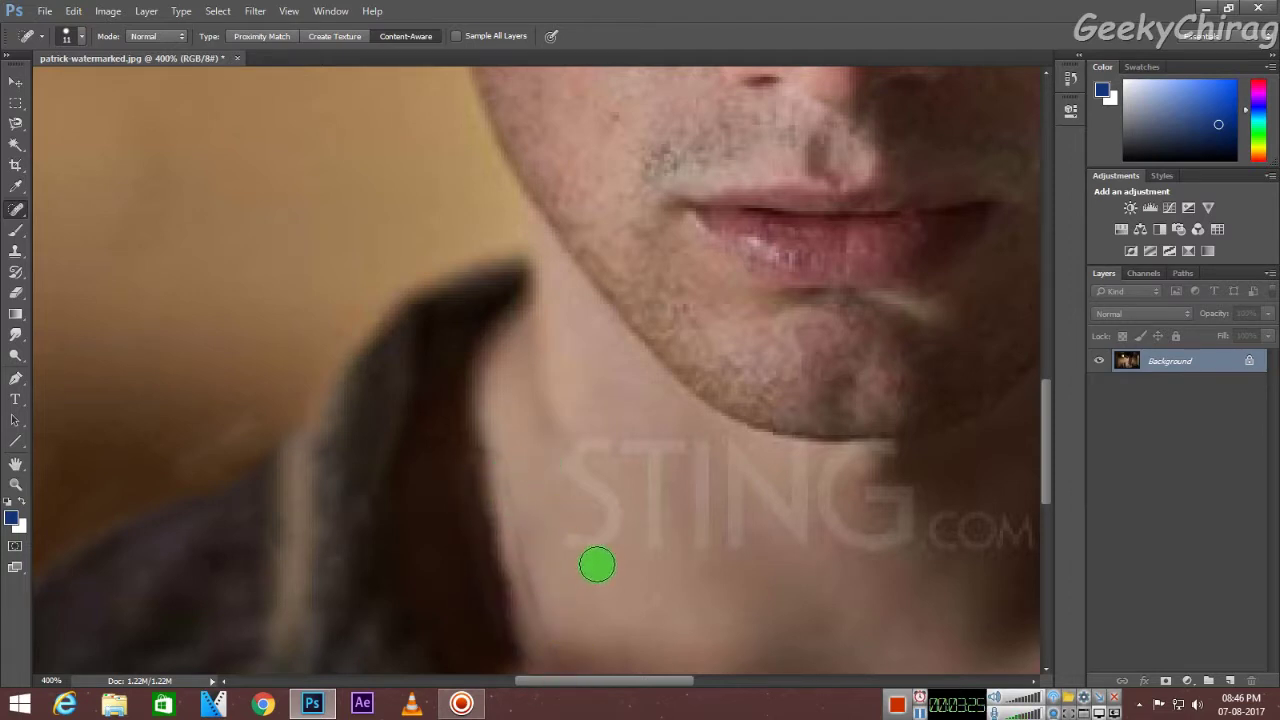
# Step: Erase the watermark letters S, T, I and N from the neck
pyautogui.moveTo(601, 457)
pyautogui.mouseDown()
pyautogui.moveTo(580, 474)
pyautogui.moveTo(597, 526)
pyautogui.moveTo(575, 550)
pyautogui.mouseUp()
pyautogui.moveTo(512, 487)
pyautogui.mouseDown()
pyautogui.moveTo(543, 614)
pyautogui.moveTo(576, 653)
pyautogui.mouseUp()
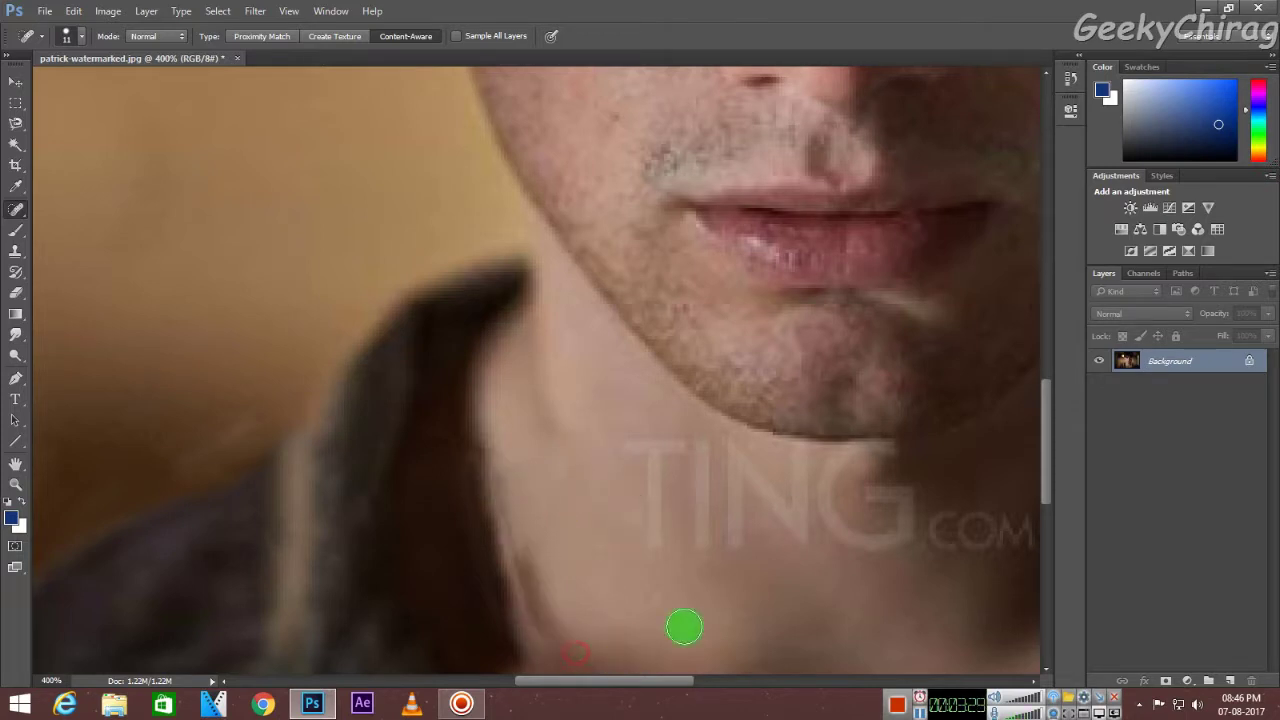
pyautogui.moveTo(514, 510)
pyautogui.mouseDown()
pyautogui.moveTo(531, 586)
pyautogui.moveTo(586, 663)
pyautogui.moveTo(523, 528)
pyautogui.mouseUp()
pyautogui.moveTo(637, 455)
pyautogui.mouseDown()
pyautogui.moveTo(674, 449)
pyautogui.moveTo(654, 543)
pyautogui.mouseUp()
pyautogui.moveTo(693, 454); pyautogui.dragTo(694, 549)
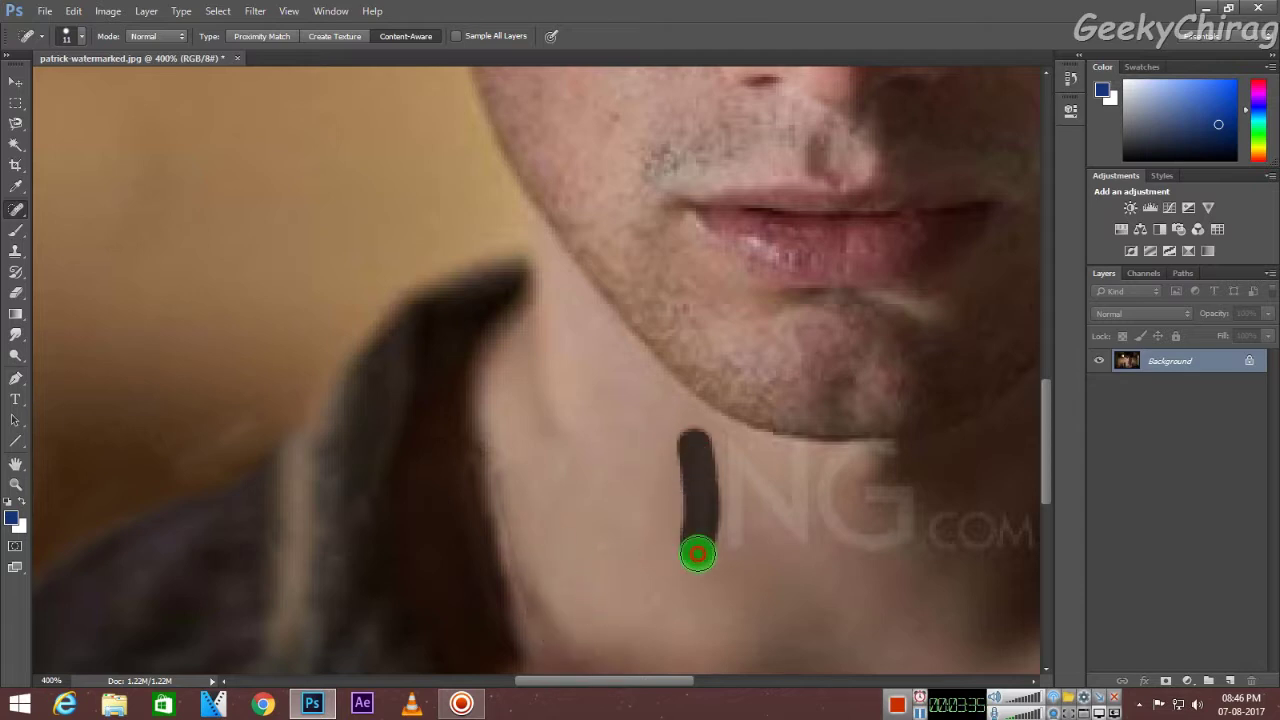
pyautogui.moveTo(729, 449); pyautogui.dragTo(741, 566)
pyautogui.moveTo(733, 468); pyautogui.dragTo(818, 536)
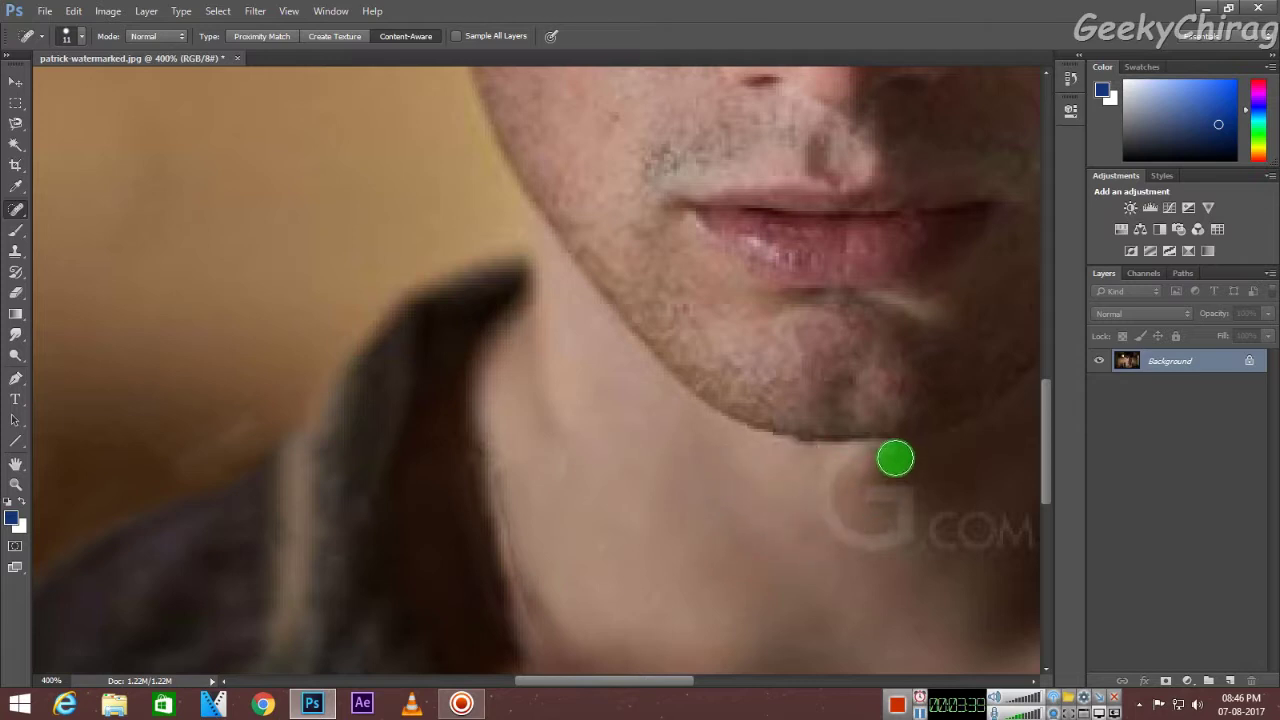
# Step: Heal the G and .COM below the chin and clean remaining neck spots
pyautogui.moveTo(894, 457)
pyautogui.mouseDown()
pyautogui.moveTo(837, 460)
pyautogui.moveTo(866, 543)
pyautogui.moveTo(883, 503)
pyautogui.moveTo(849, 486)
pyautogui.moveTo(852, 468)
pyautogui.moveTo(900, 451)
pyautogui.mouseUp()
pyautogui.moveTo(911, 526)
pyautogui.mouseDown()
pyautogui.moveTo(1003, 529)
pyautogui.moveTo(960, 547)
pyautogui.mouseUp()
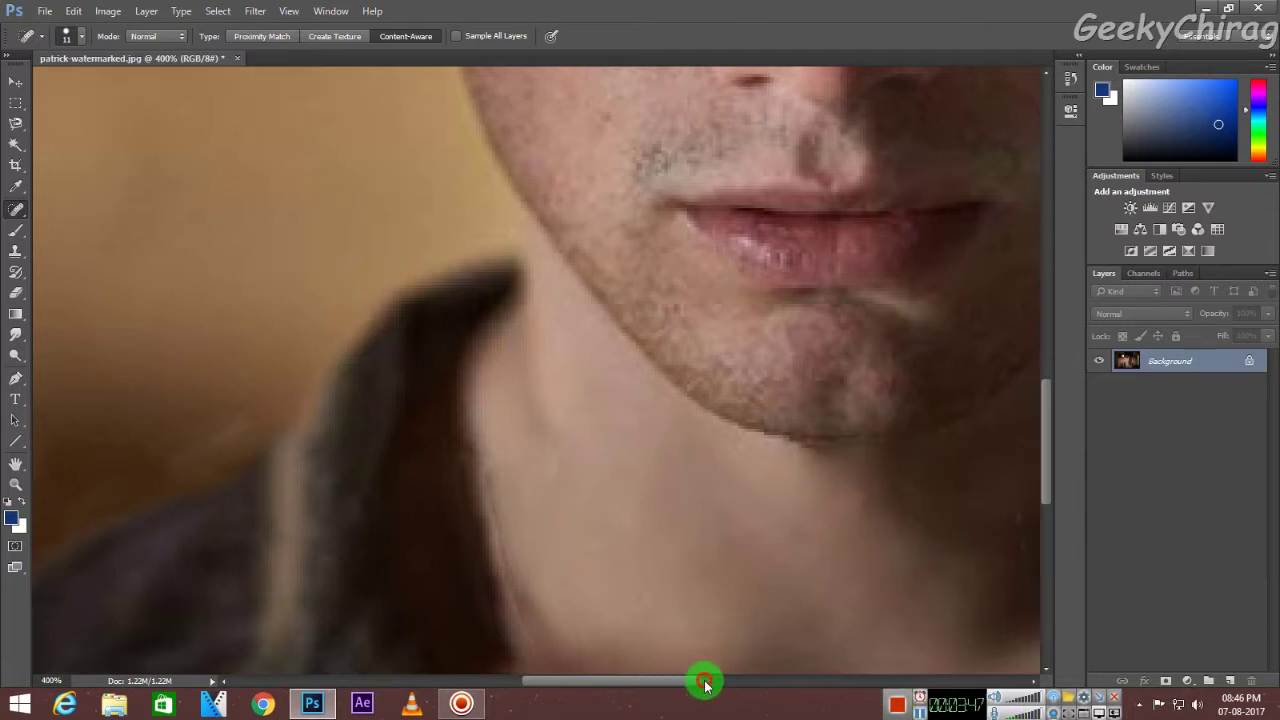
pyautogui.click(705, 681)
pyautogui.moveTo(520, 557); pyautogui.dragTo(514, 549)
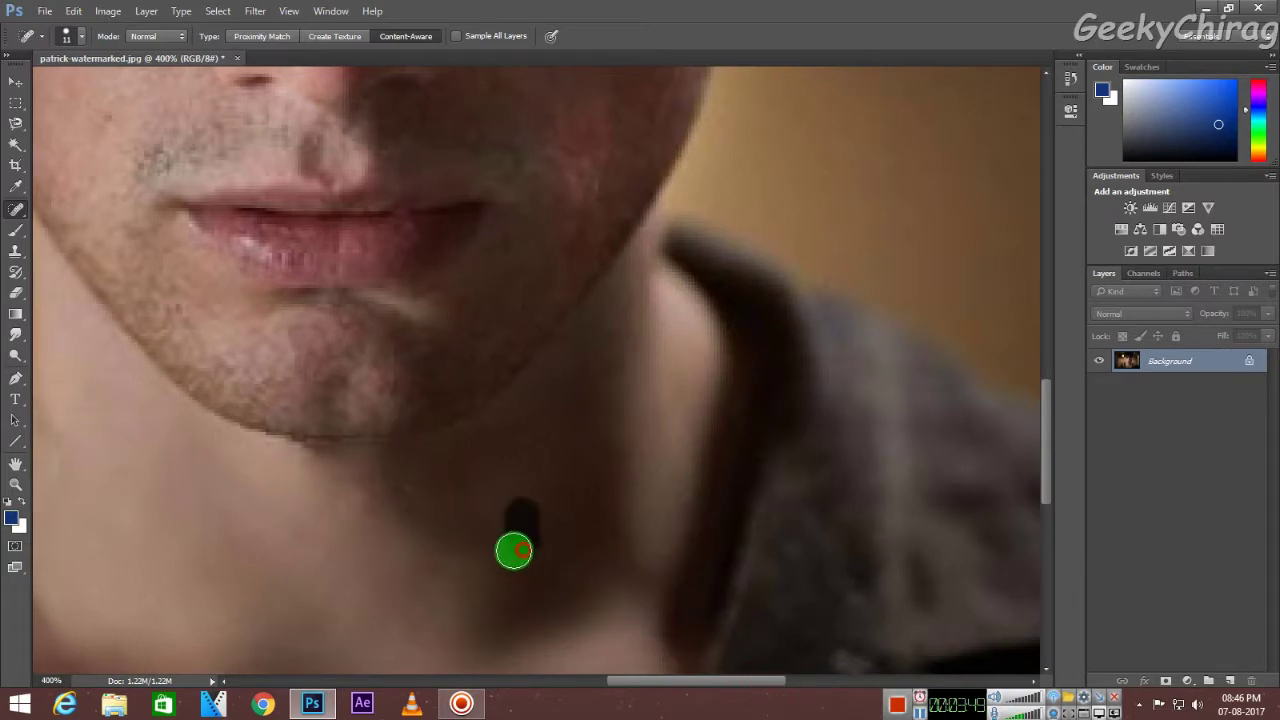
pyautogui.moveTo(465, 505); pyautogui.dragTo(478, 545)
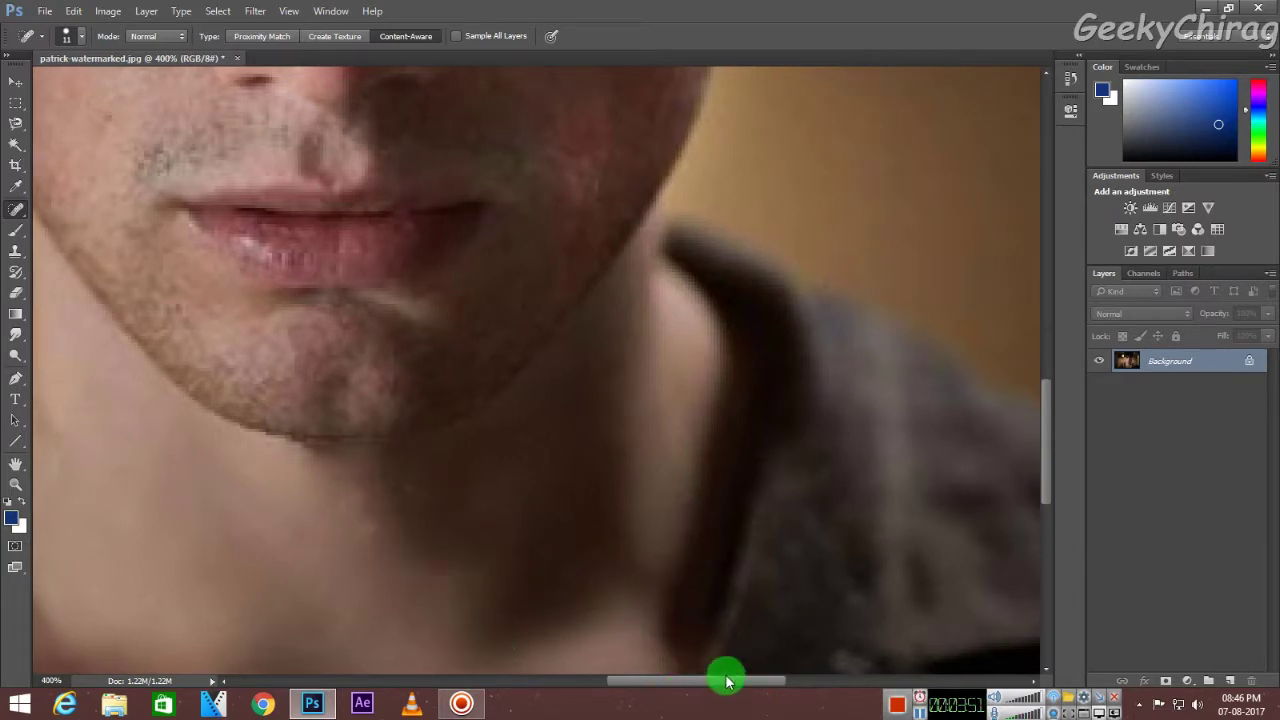
pyautogui.moveTo(728, 680); pyautogui.dragTo(637, 678)
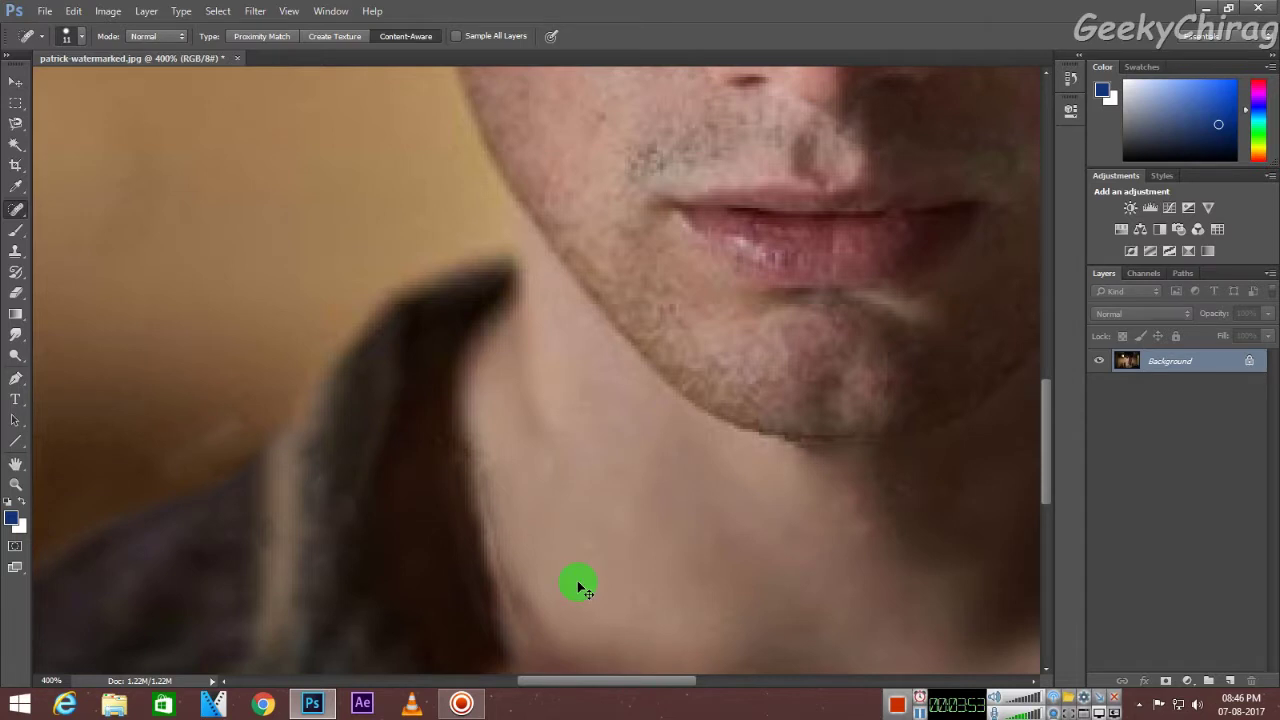
pyautogui.hotkey('ctrl', '-')
pyautogui.hotkey('ctrl', '-')
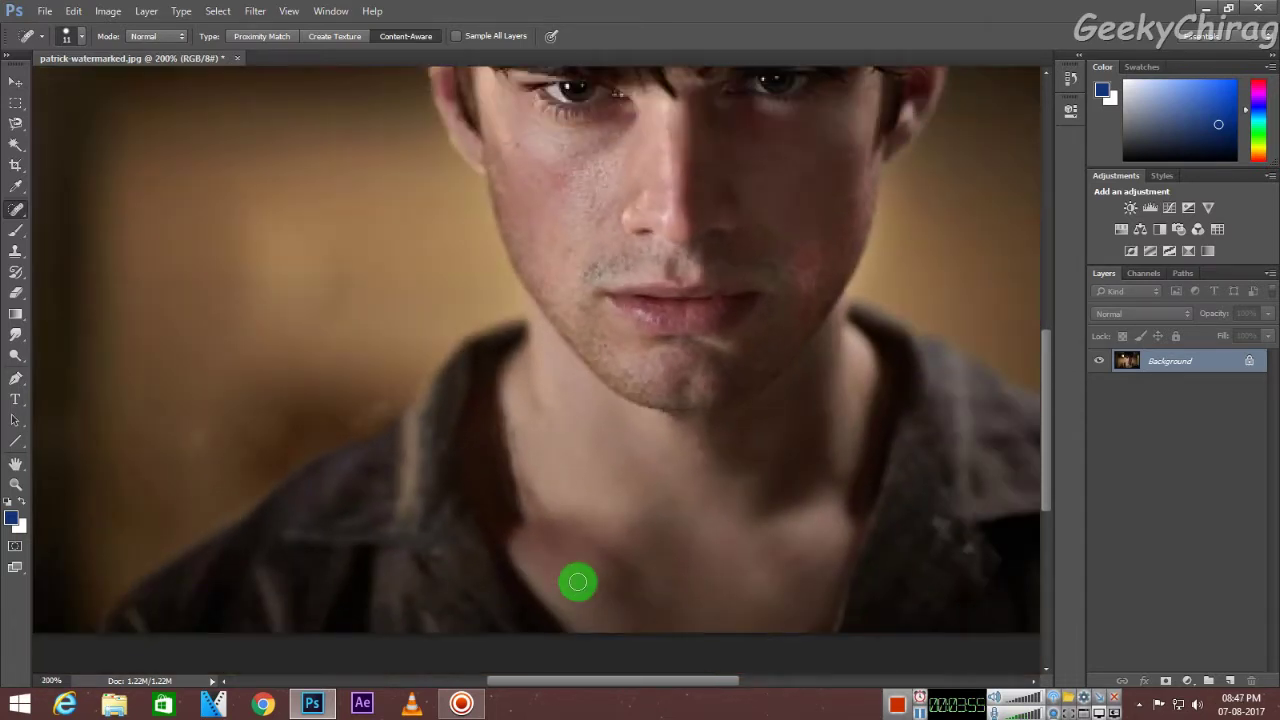
# Step: Zoom out to fit the photo and heal the dark spot in the lower-left background
pyautogui.click(343, 423)
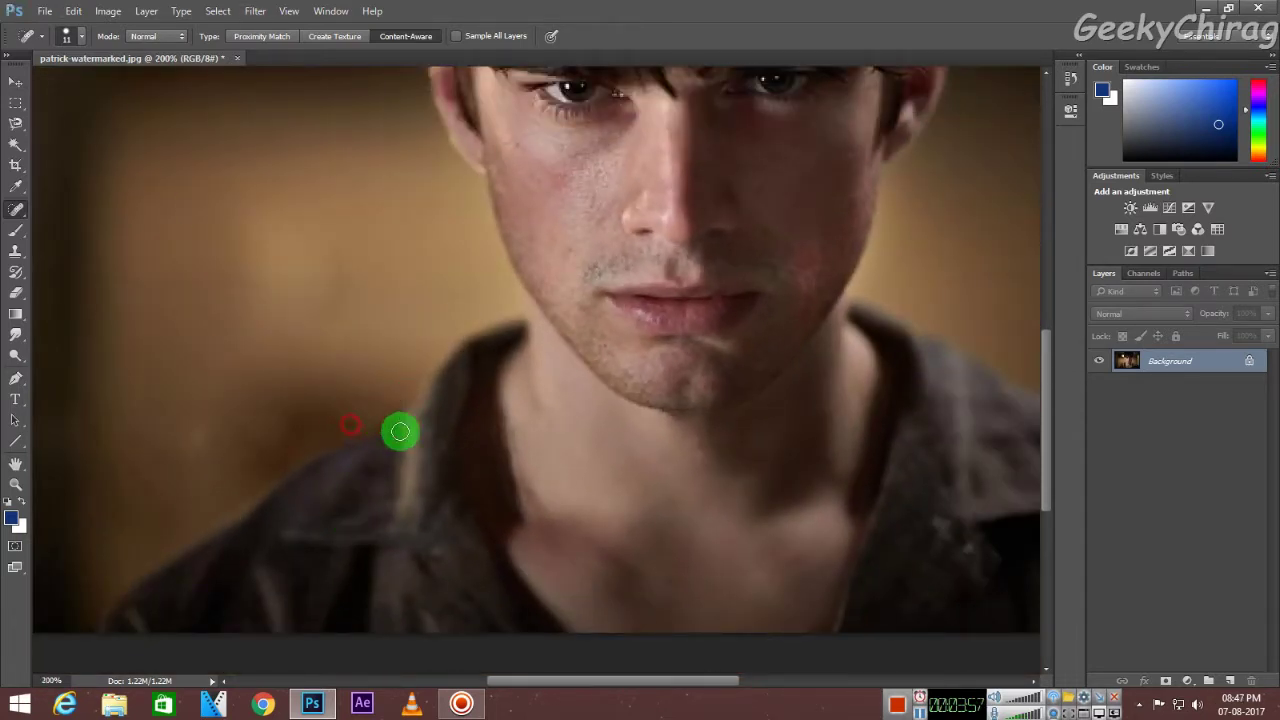
pyautogui.click(206, 433)
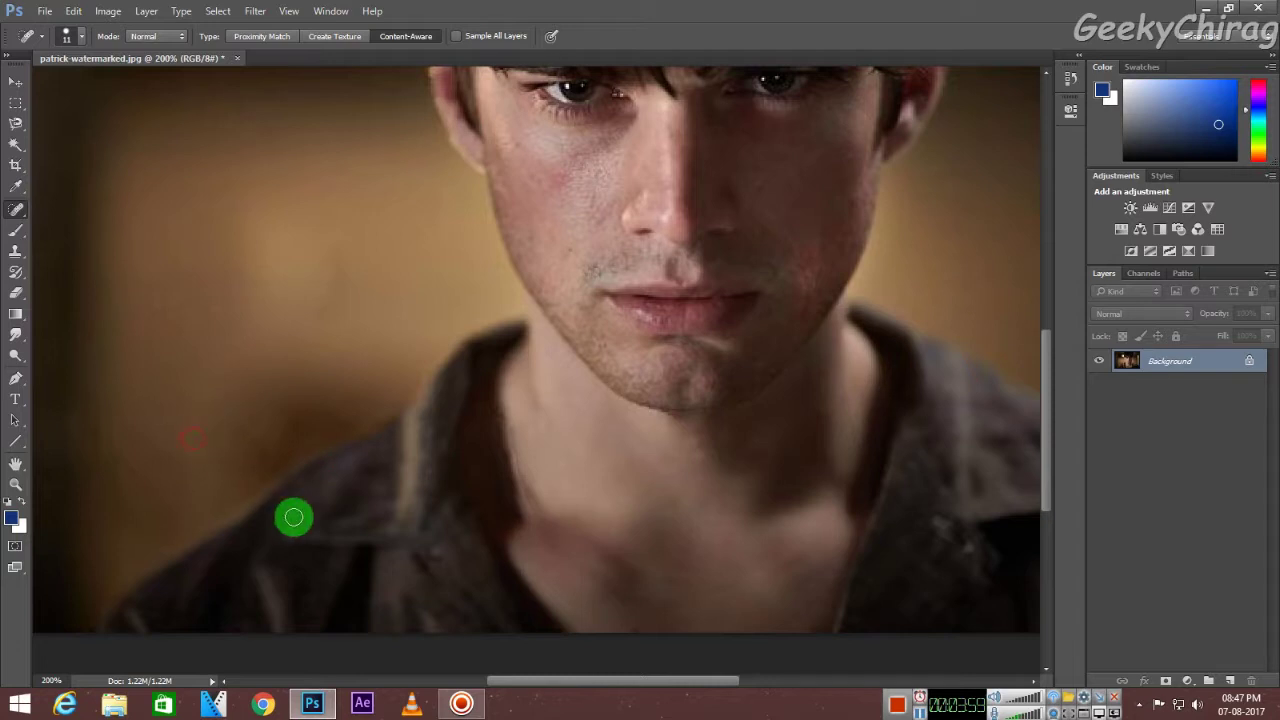
pyautogui.hotkey('ctrl', '-')
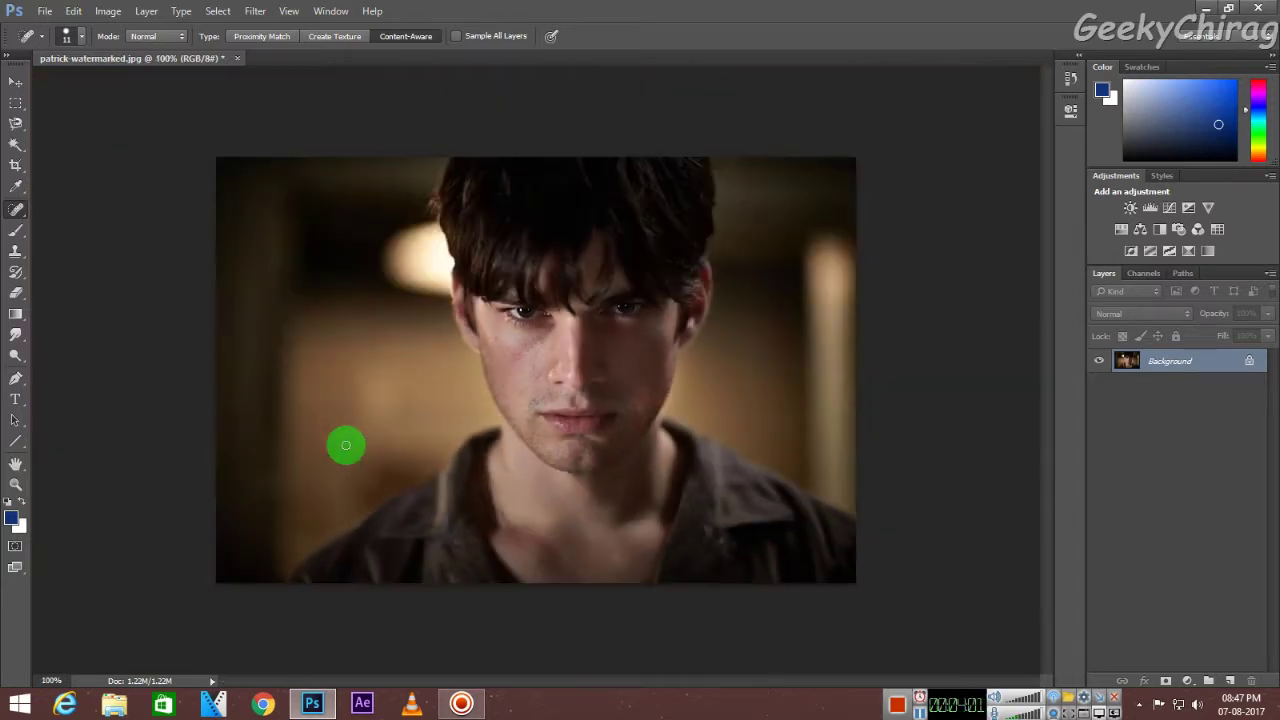
pyautogui.click(254, 482)
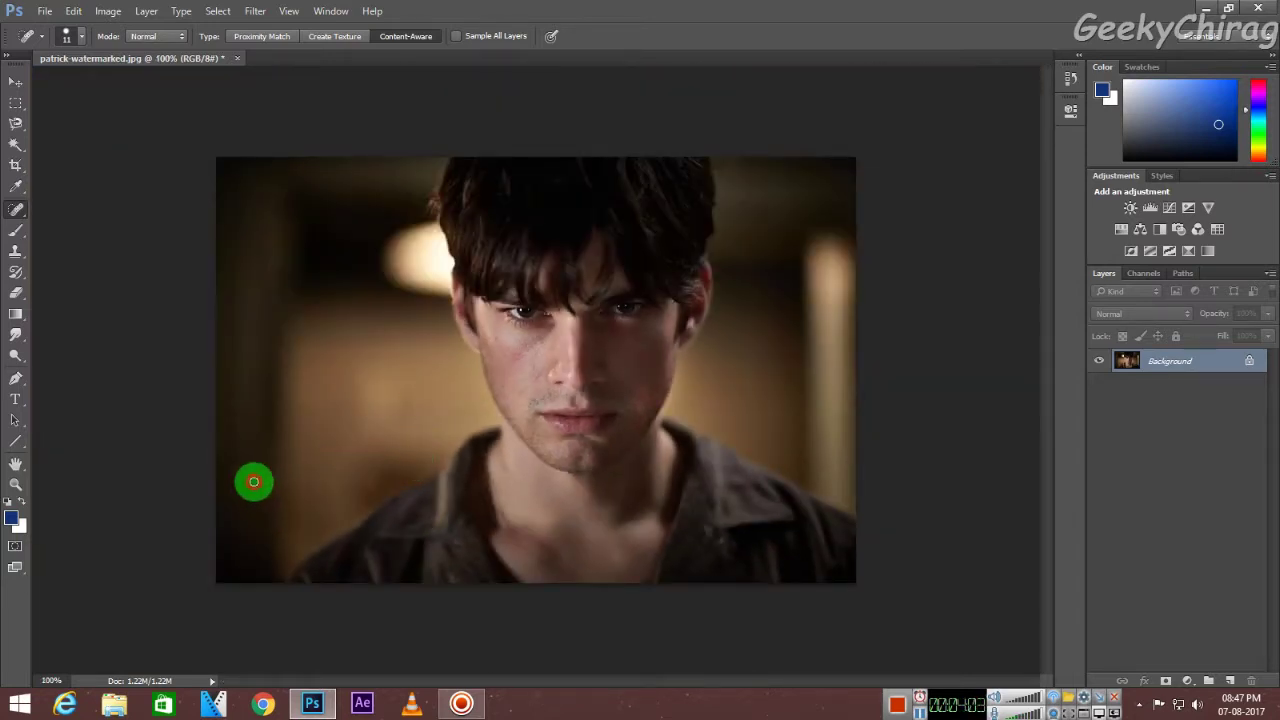
pyautogui.moveTo(283, 487); pyautogui.dragTo(251, 506)
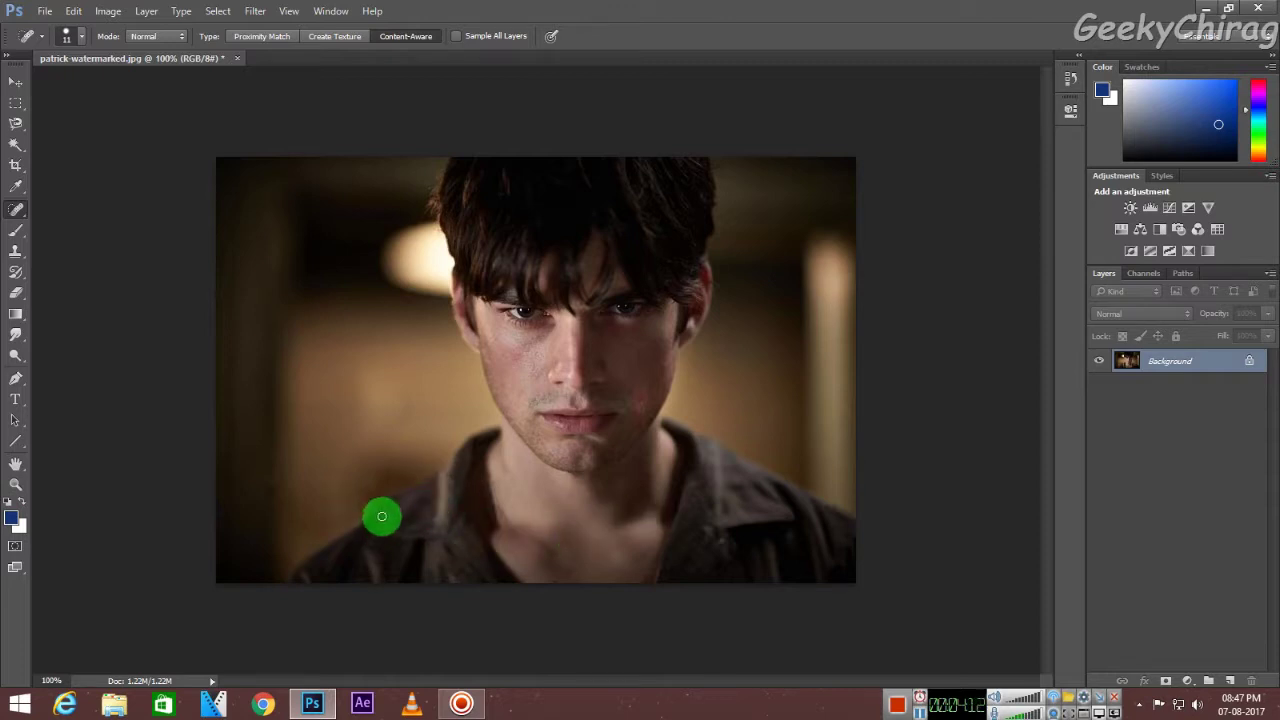
pyautogui.click(45, 11)
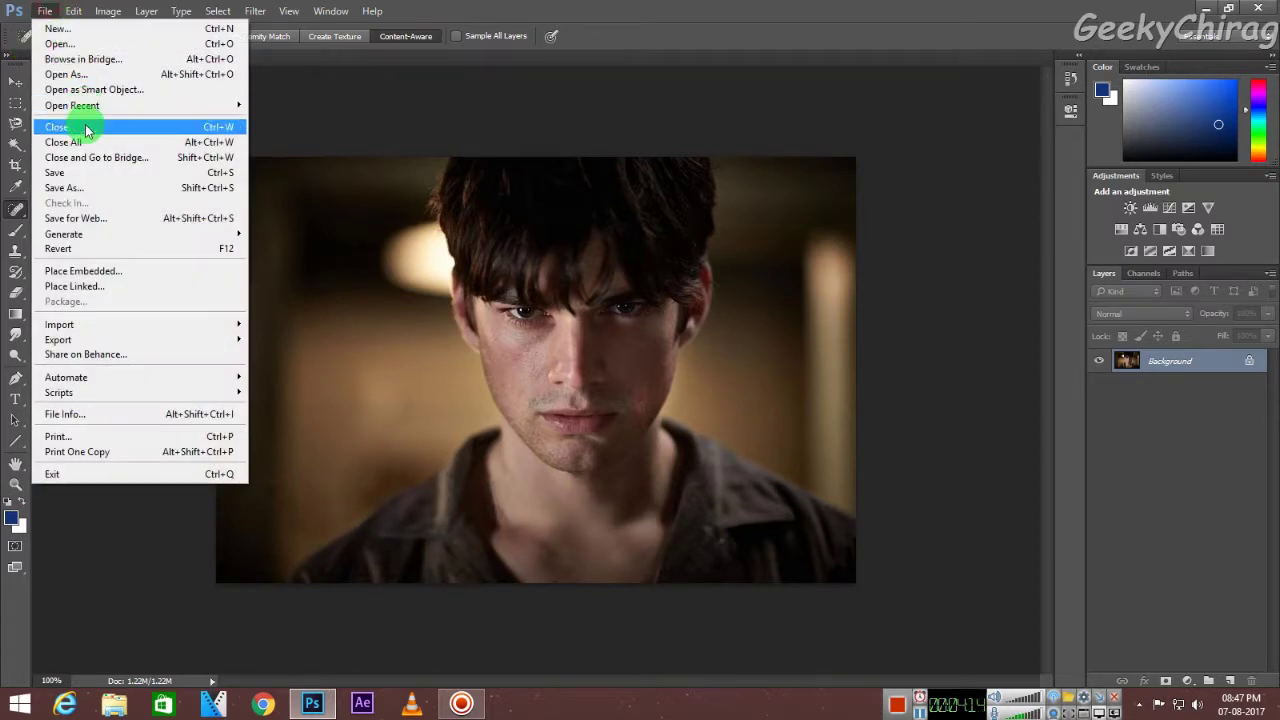
# Step: Open the patrick-watermarked image from the Downloads folder
pyautogui.click(60, 44)
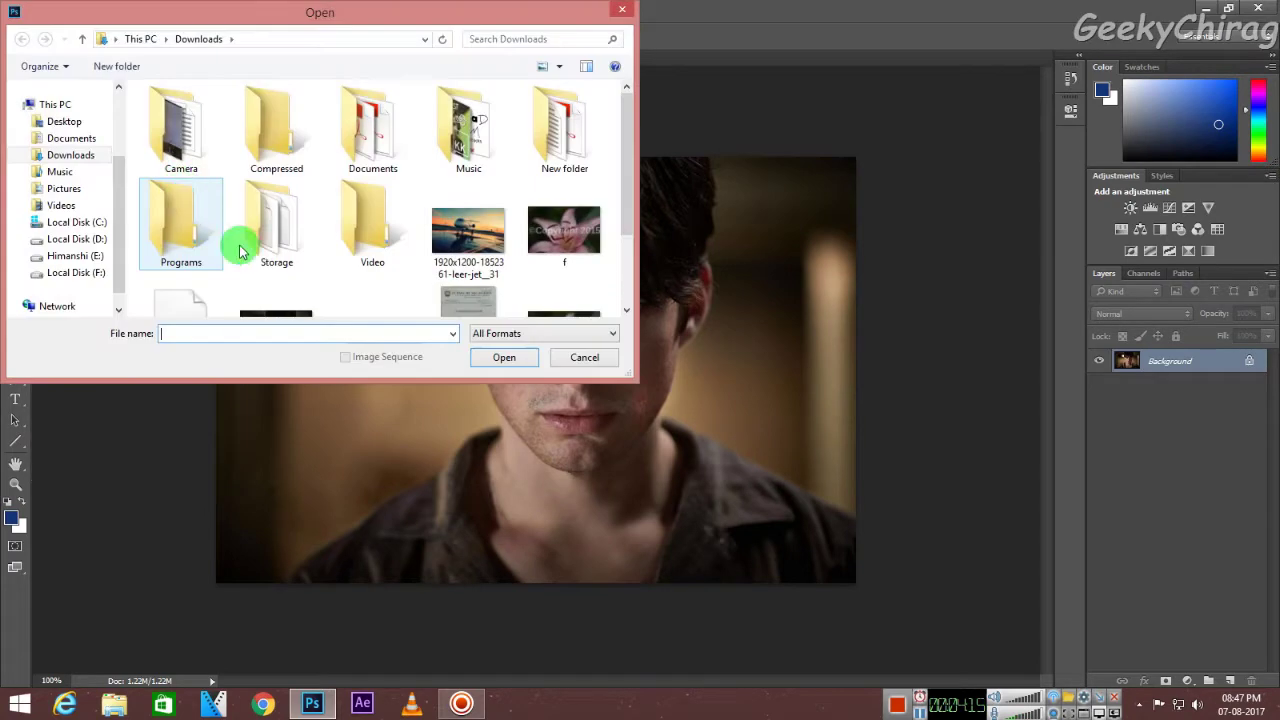
pyautogui.click(462, 245)
pyautogui.scroll(-1, 380, 240)
pyautogui.click(278, 245)
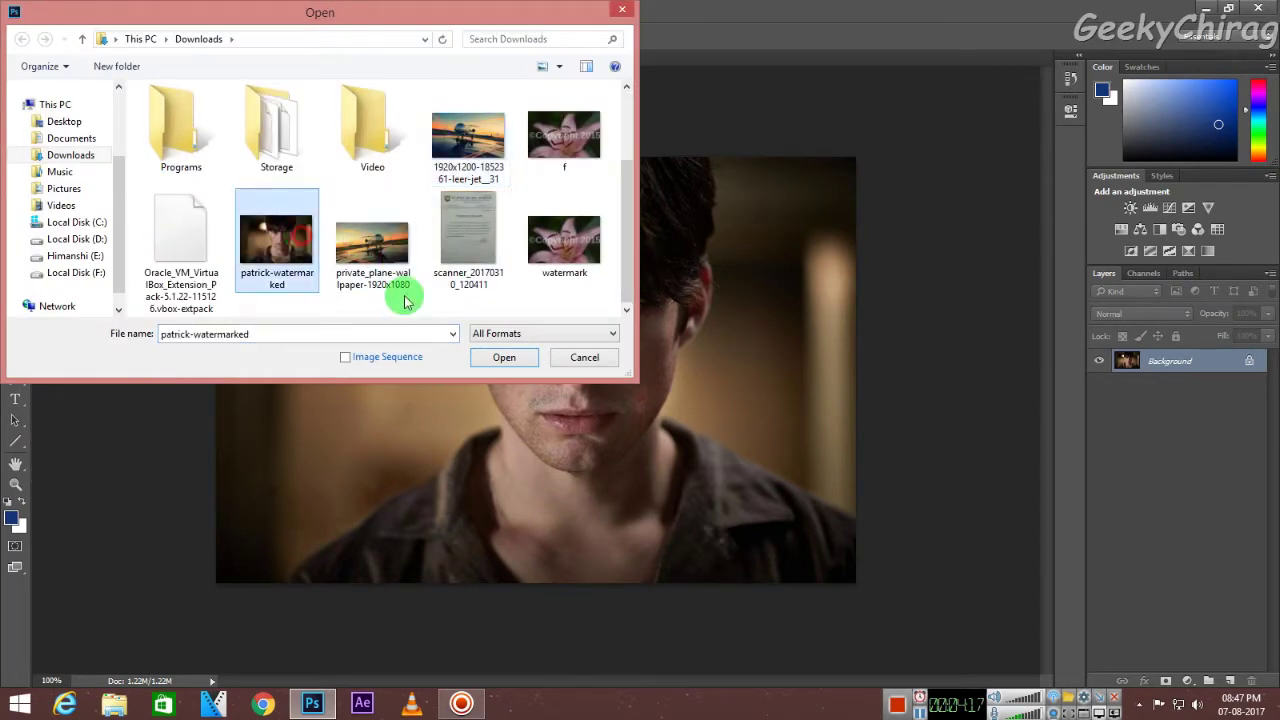
pyautogui.click(476, 352)
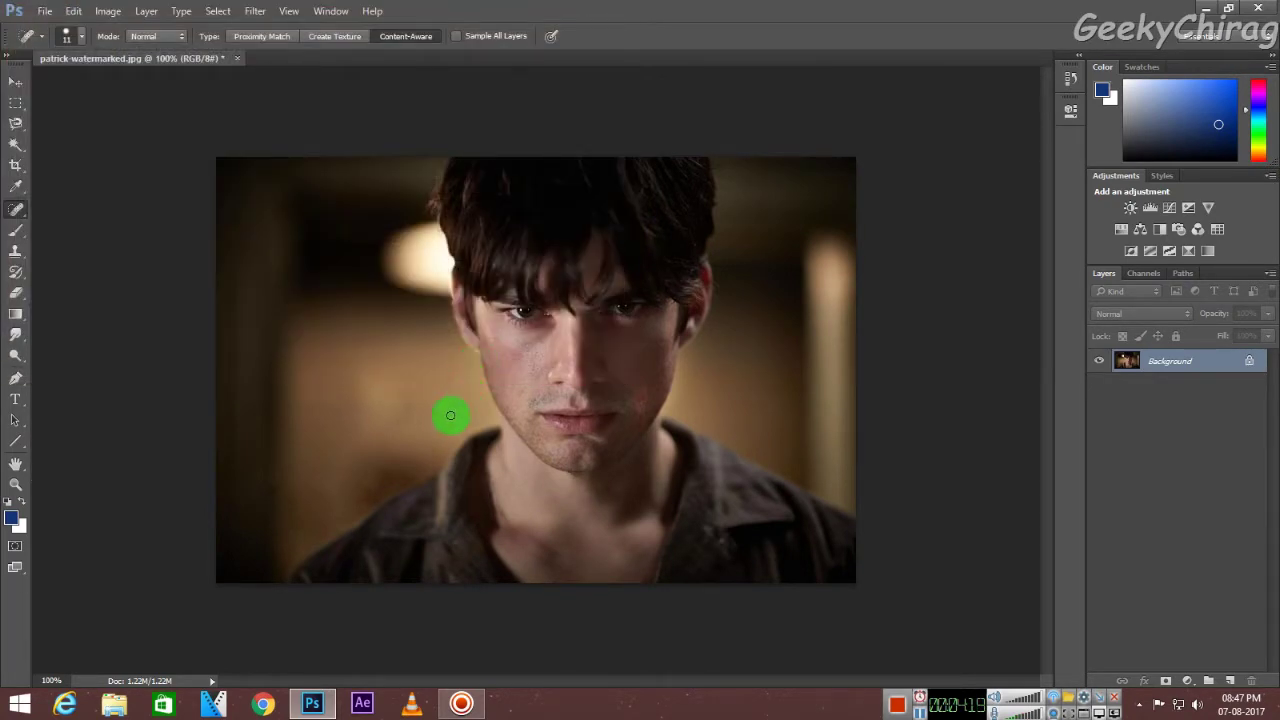
pyautogui.click(45, 11)
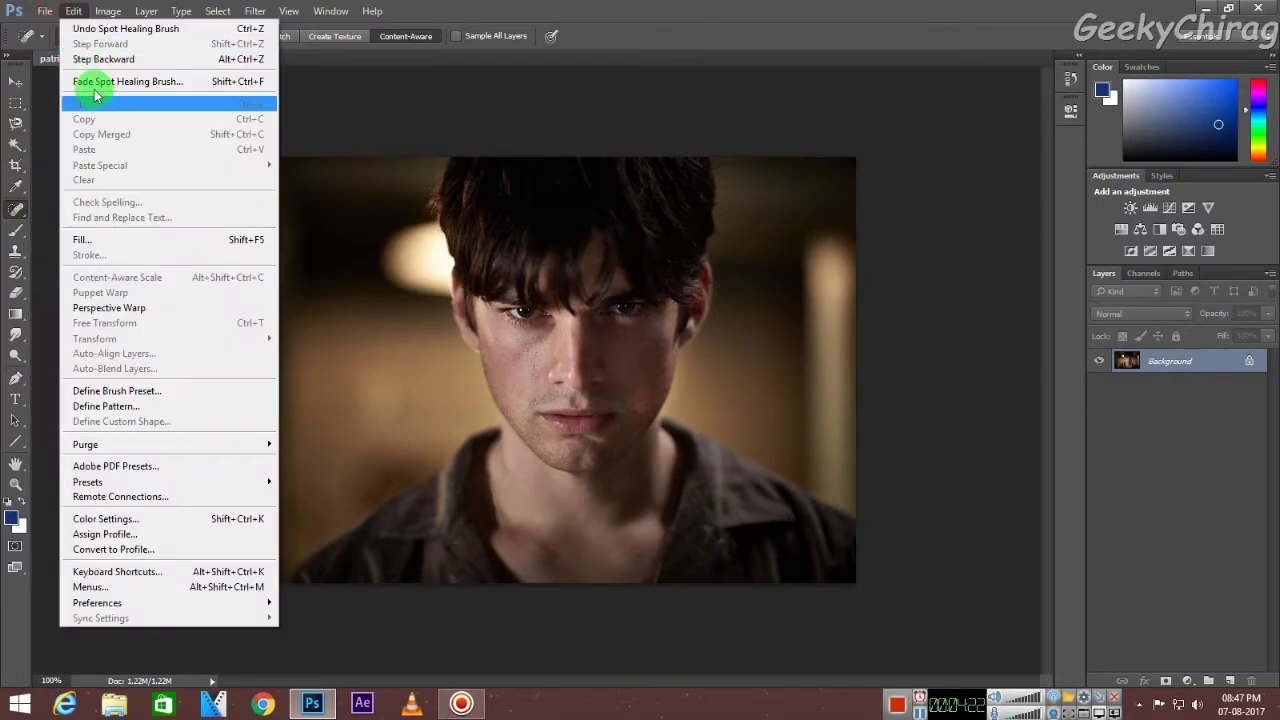
pyautogui.click(312, 703)
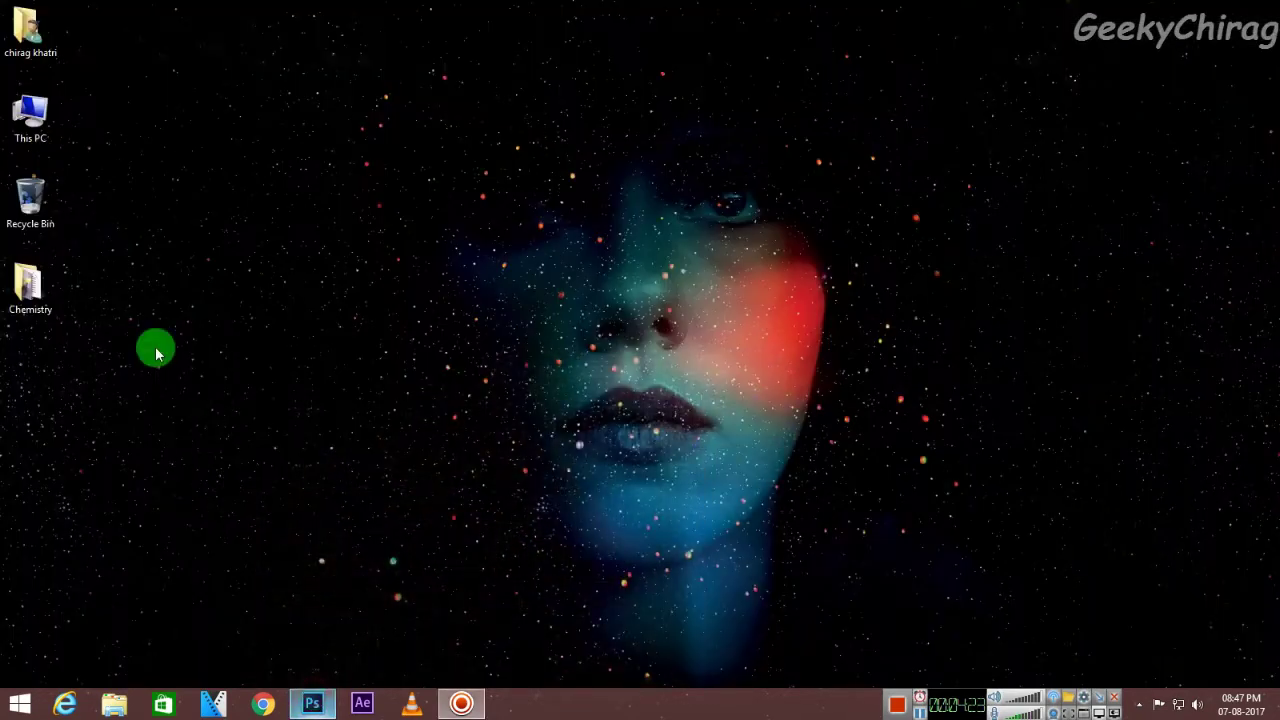
pyautogui.doubleClick(42, 128)
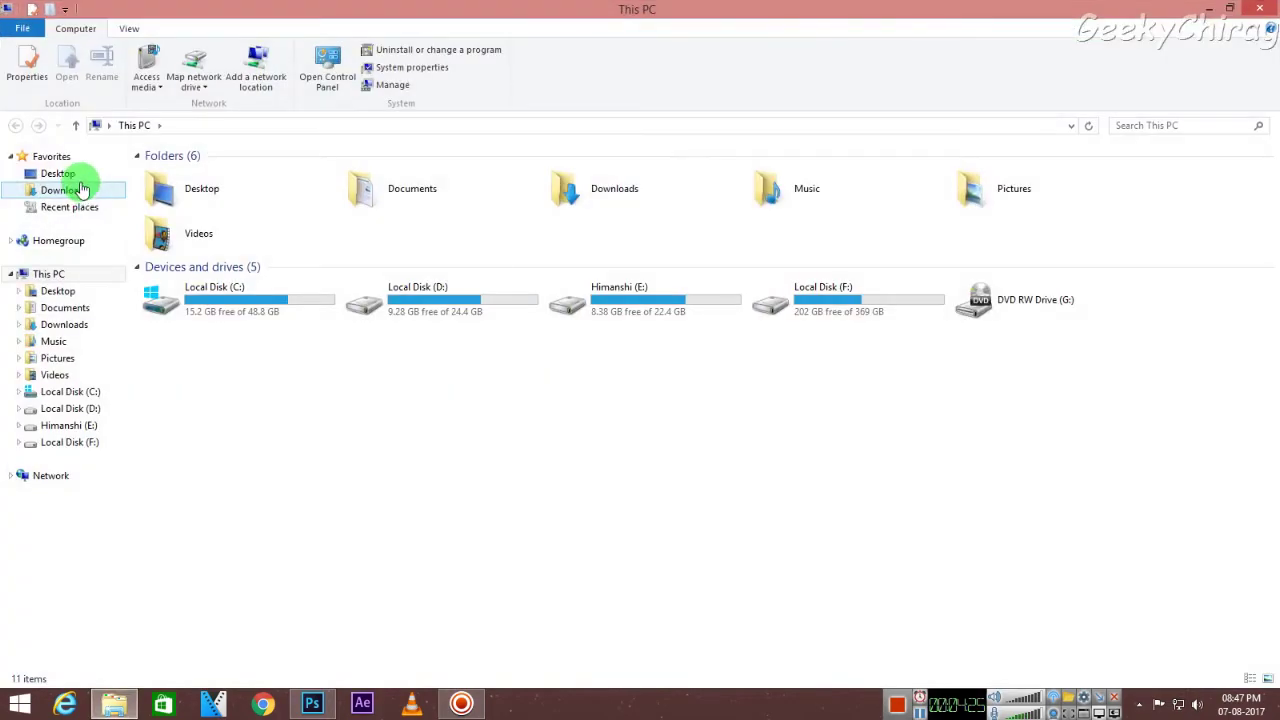
pyautogui.click(83, 190)
pyautogui.click(1172, 205)
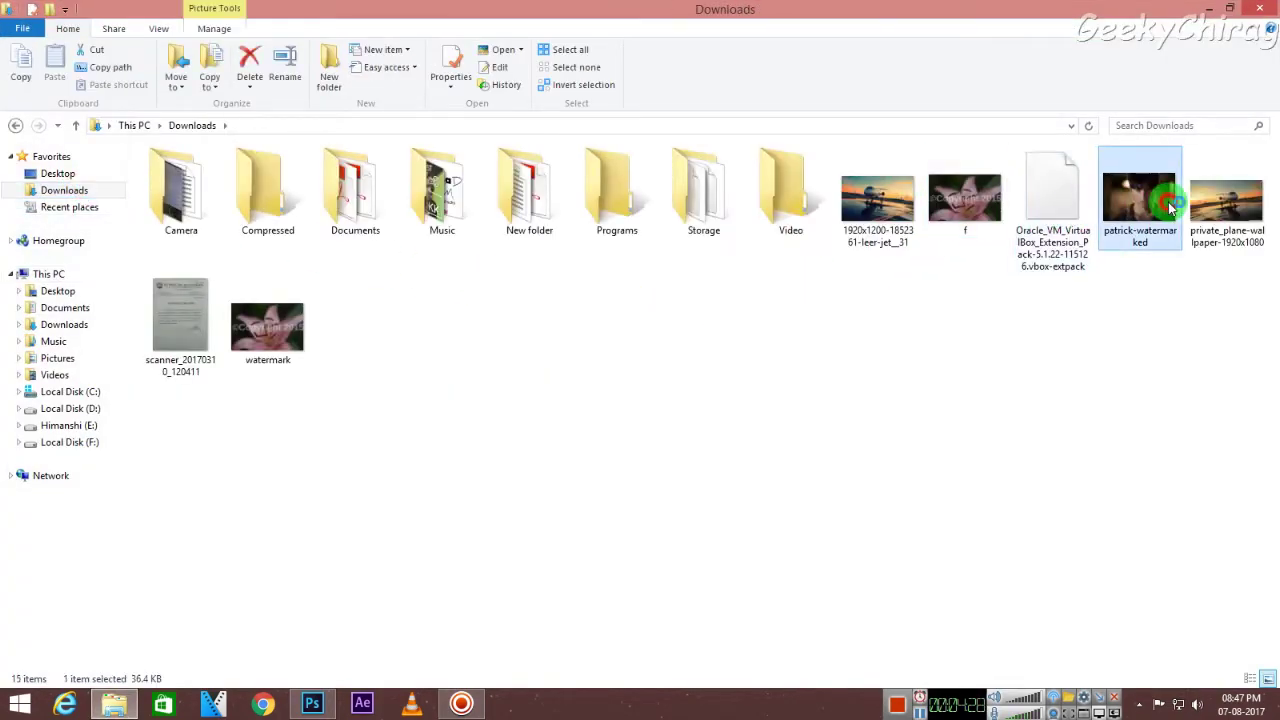
pyautogui.doubleClick(1172, 205)
pyautogui.scroll(2, 563, 471)
pyautogui.scroll(2, 538, 506)
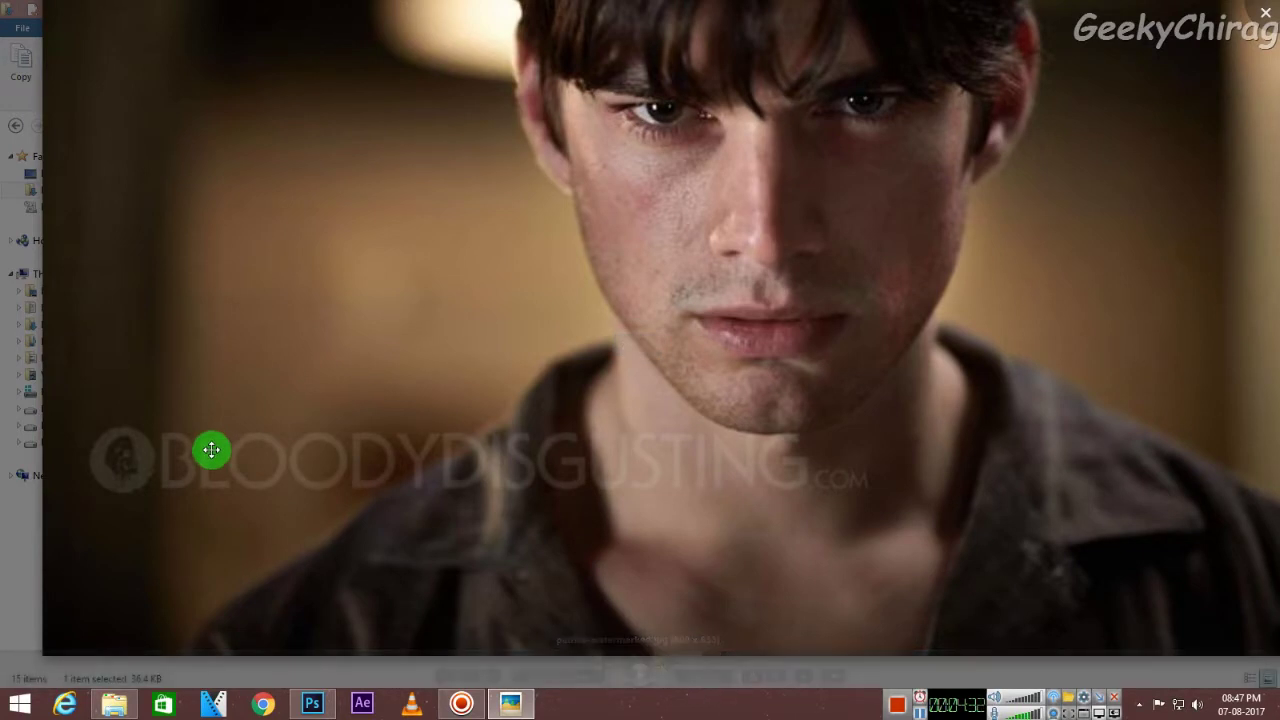
pyautogui.moveTo(637, 660)
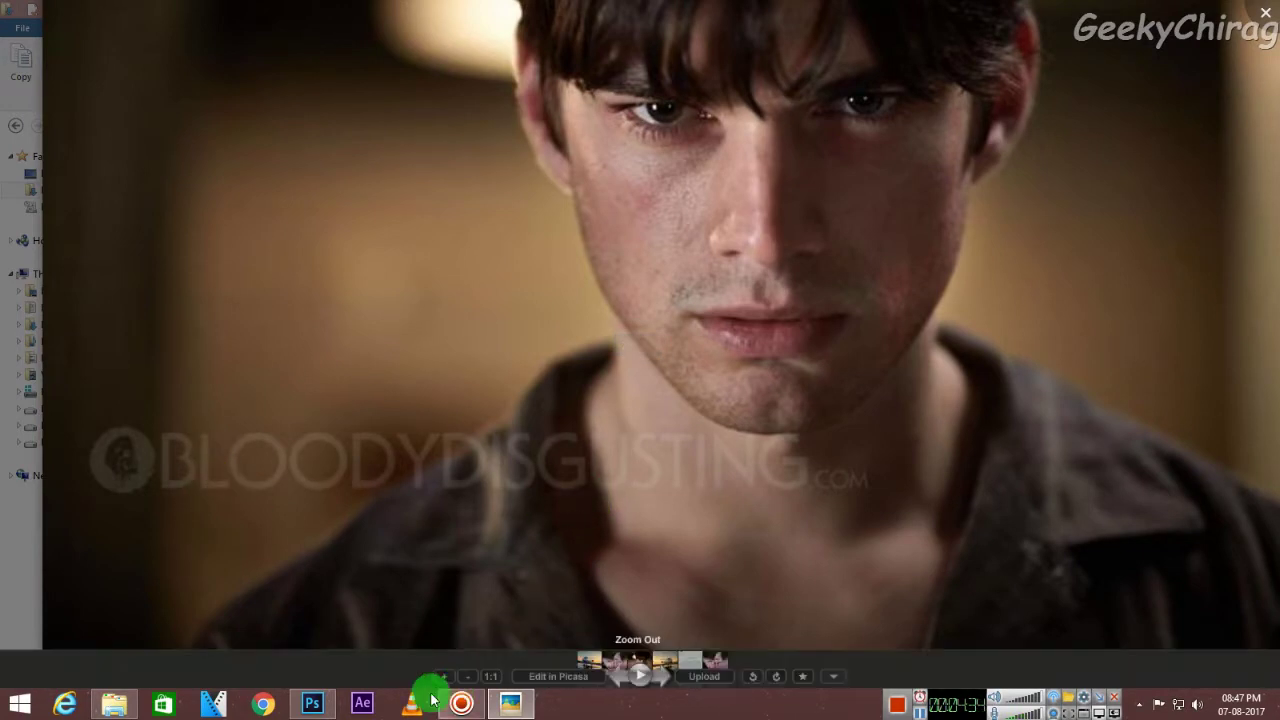
pyautogui.click(320, 705)
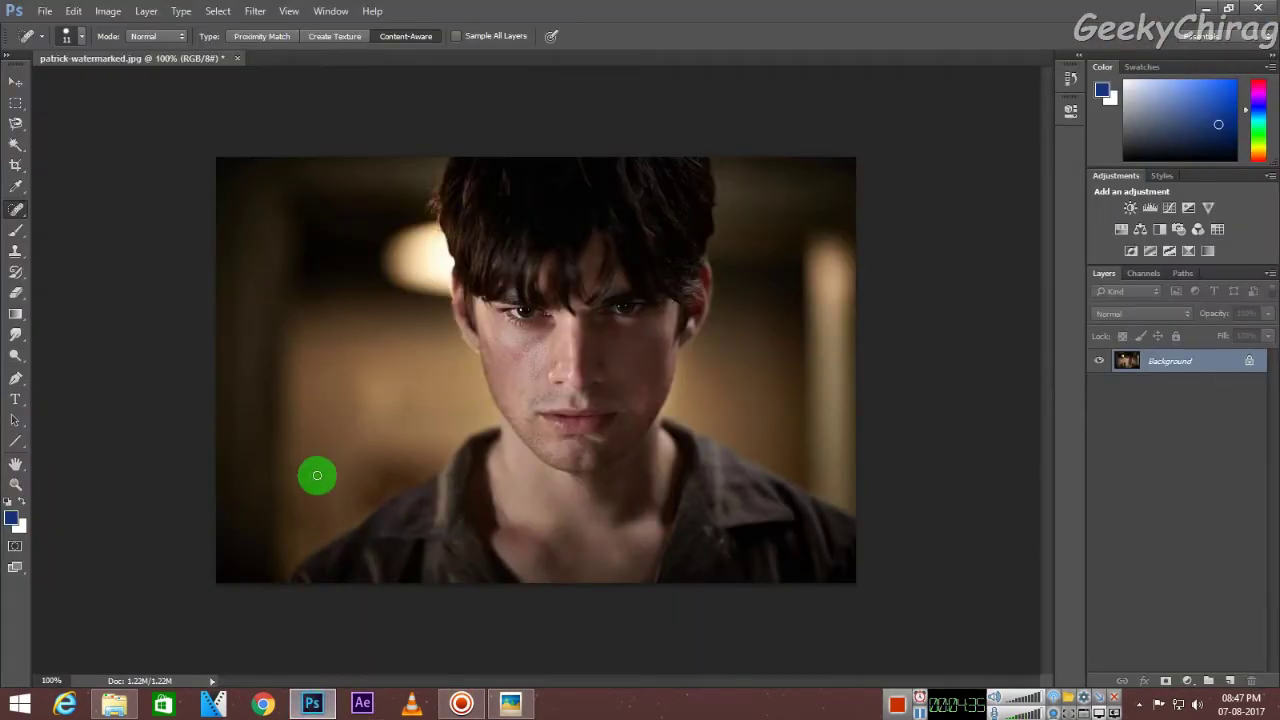
pyautogui.hotkey('ctrl', '+')
pyautogui.scroll(-1, 514, 640)
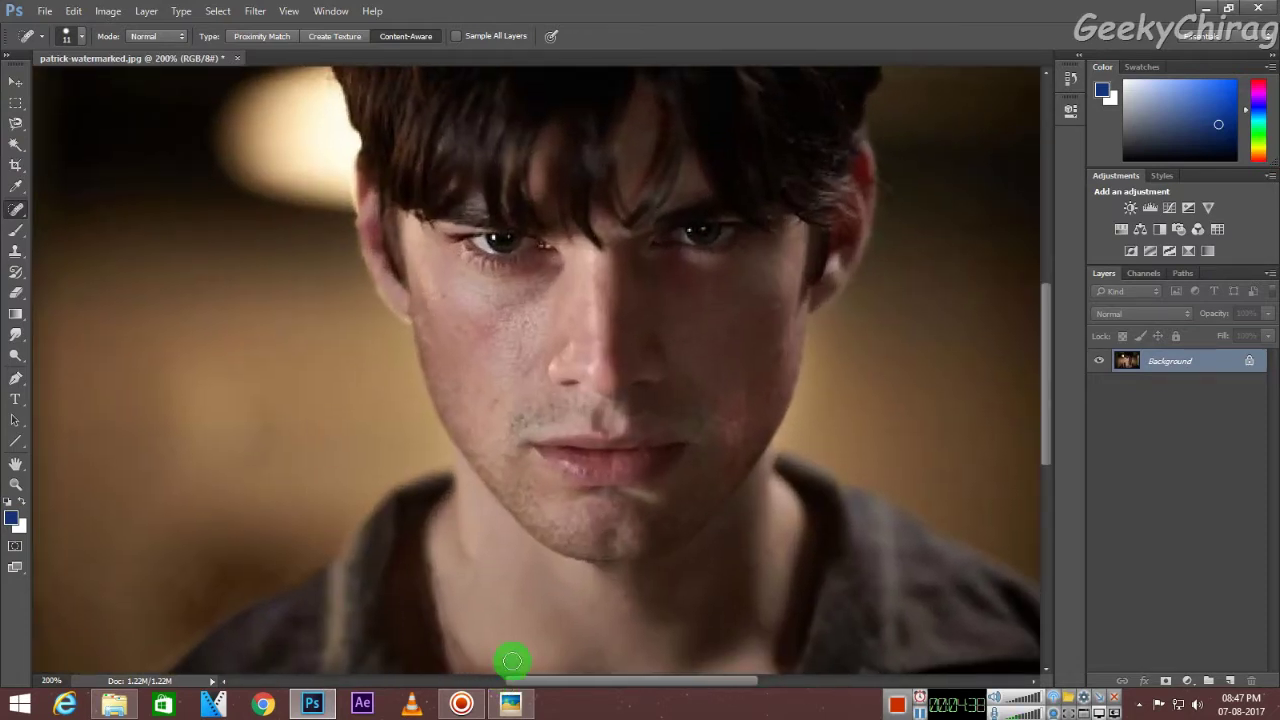
pyautogui.scroll(-1, 494, 561)
pyautogui.scroll(-2, 494, 561)
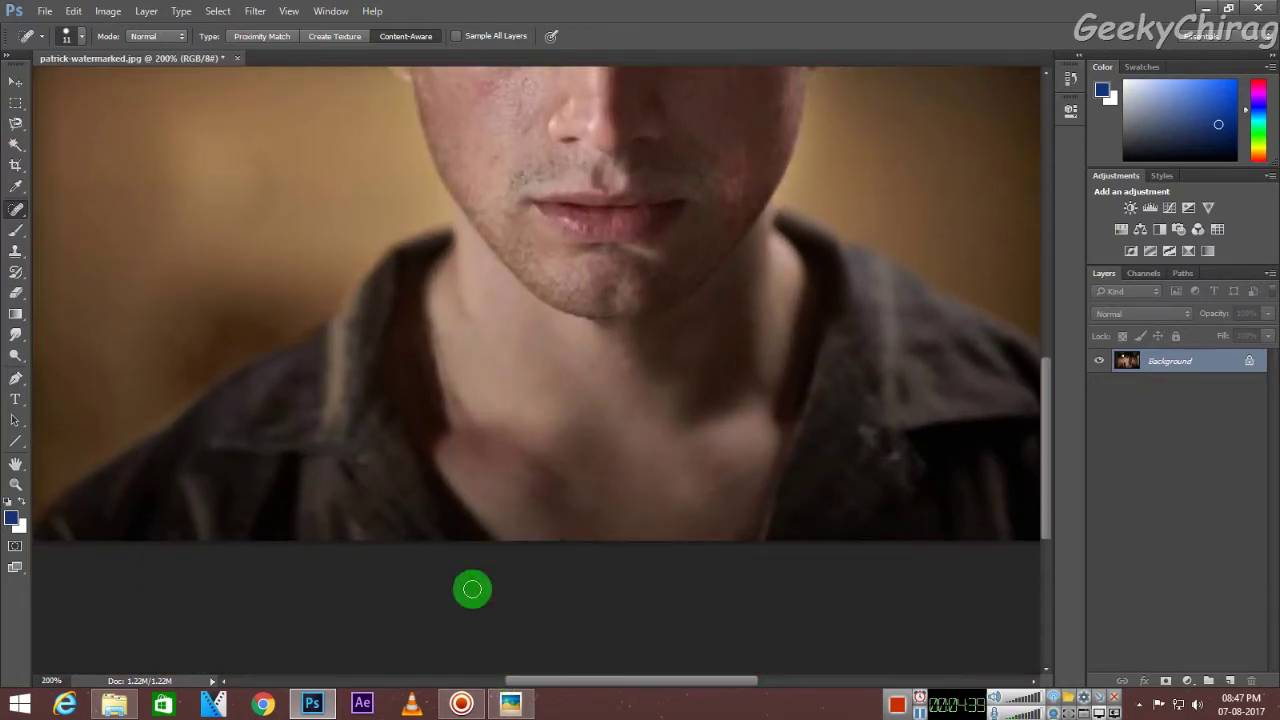
pyautogui.click(1229, 8)
pyautogui.scroll(2, 993, 332)
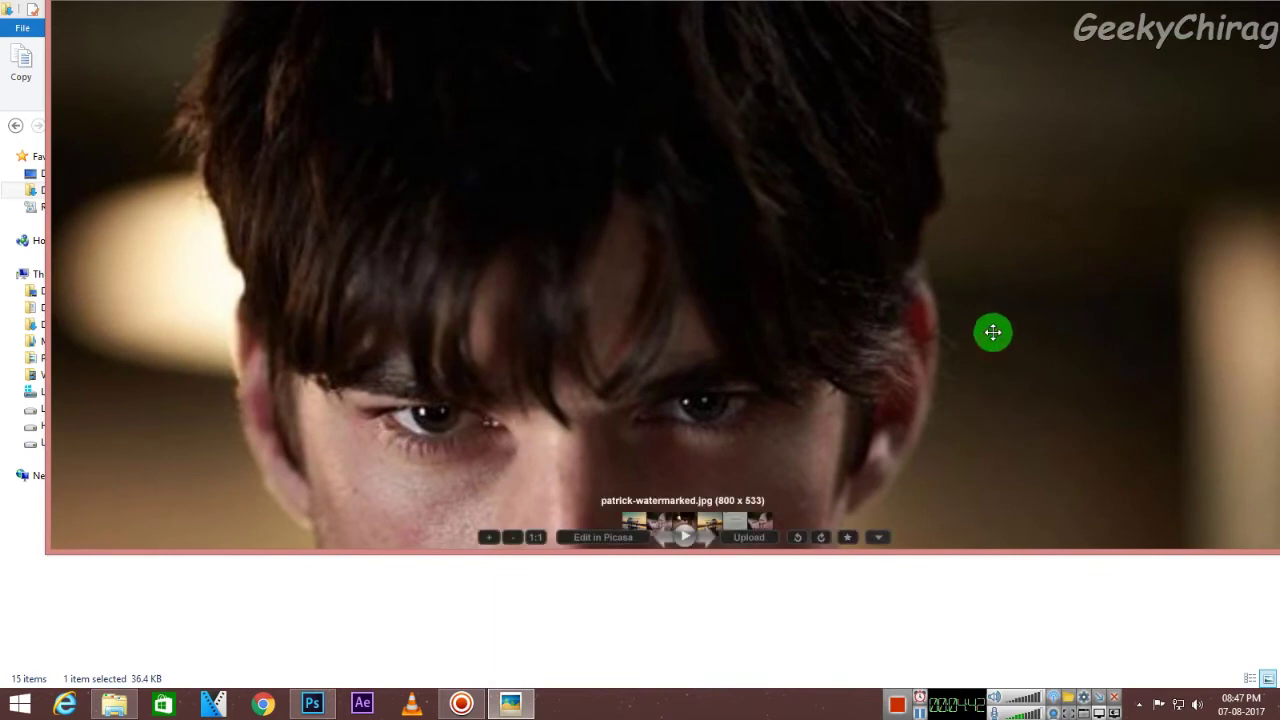
pyautogui.press('Escape')
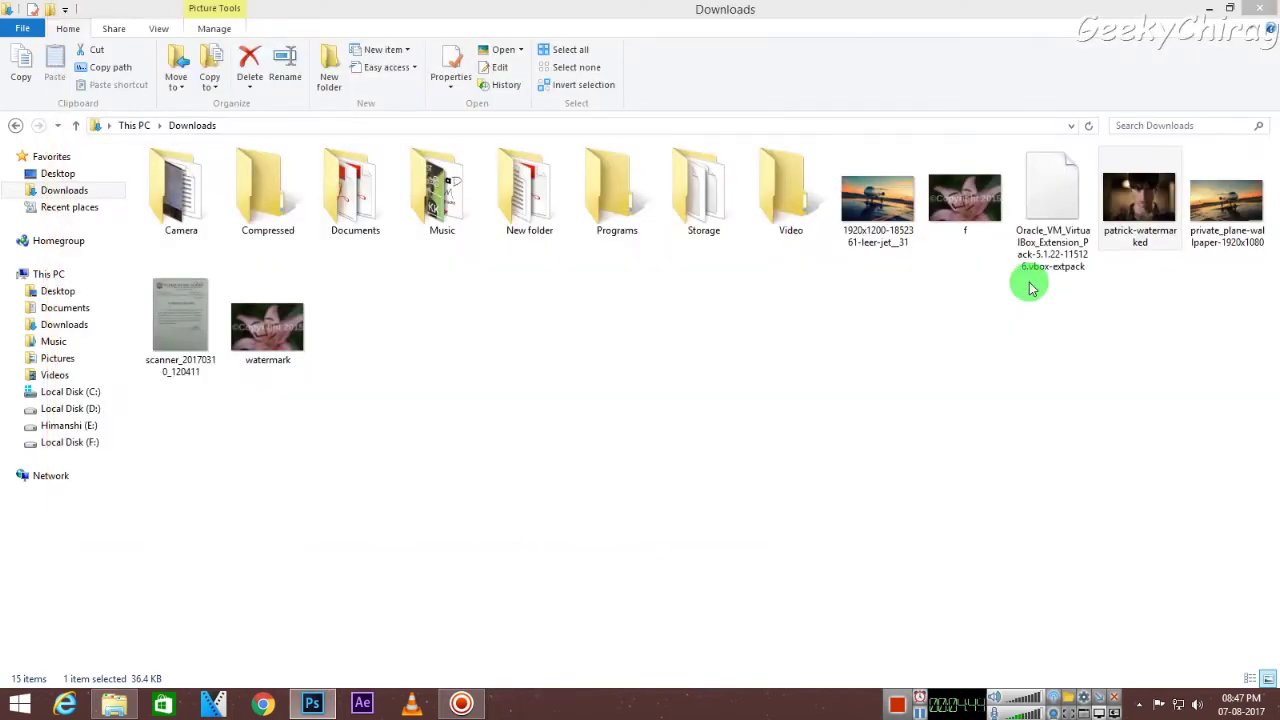
pyautogui.press('super+d')
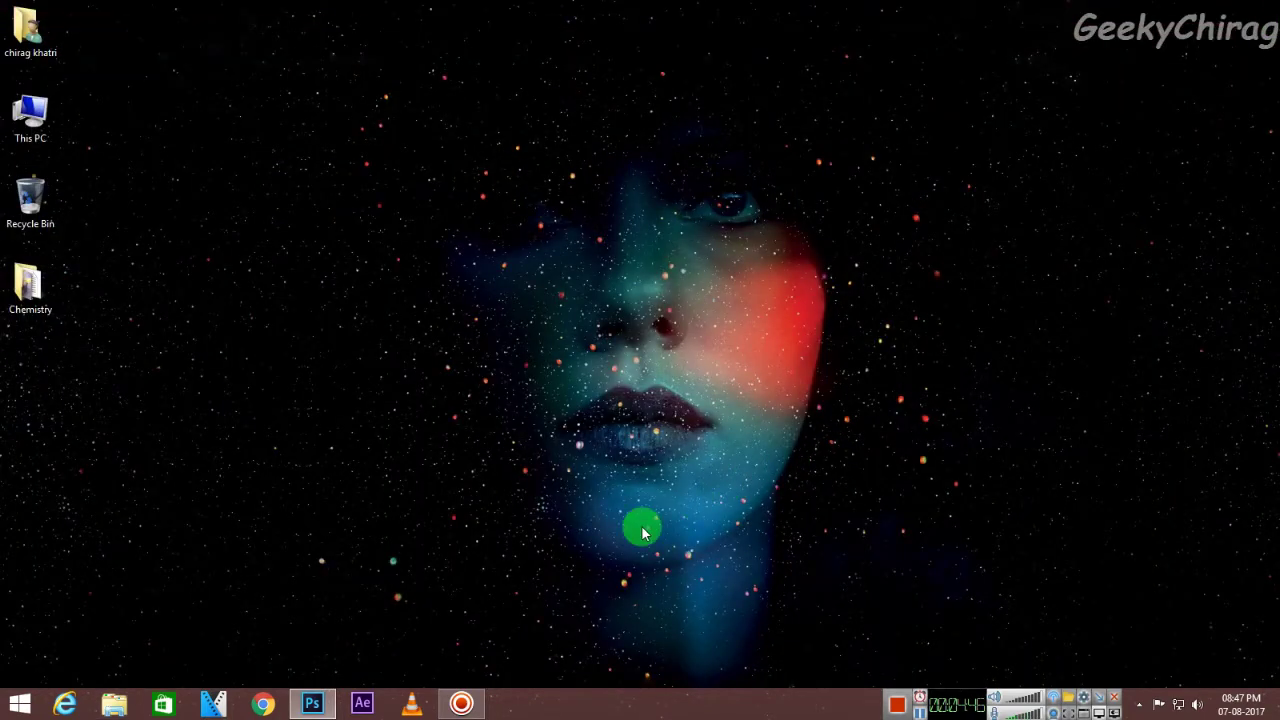